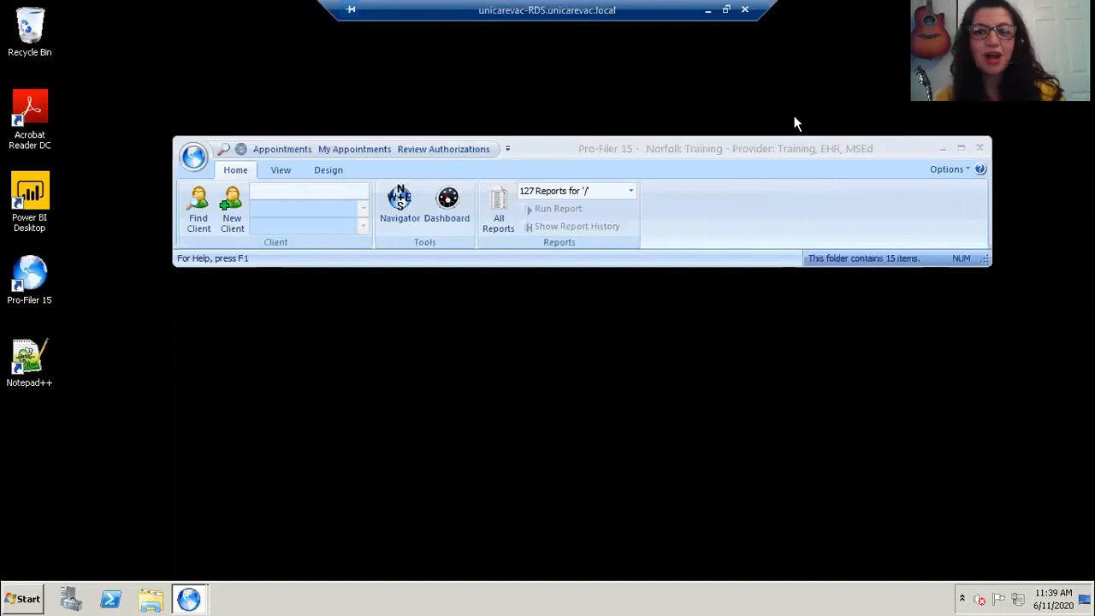
# Open the Navigator and search for the test client by full name.
pyautogui.click(398, 205)
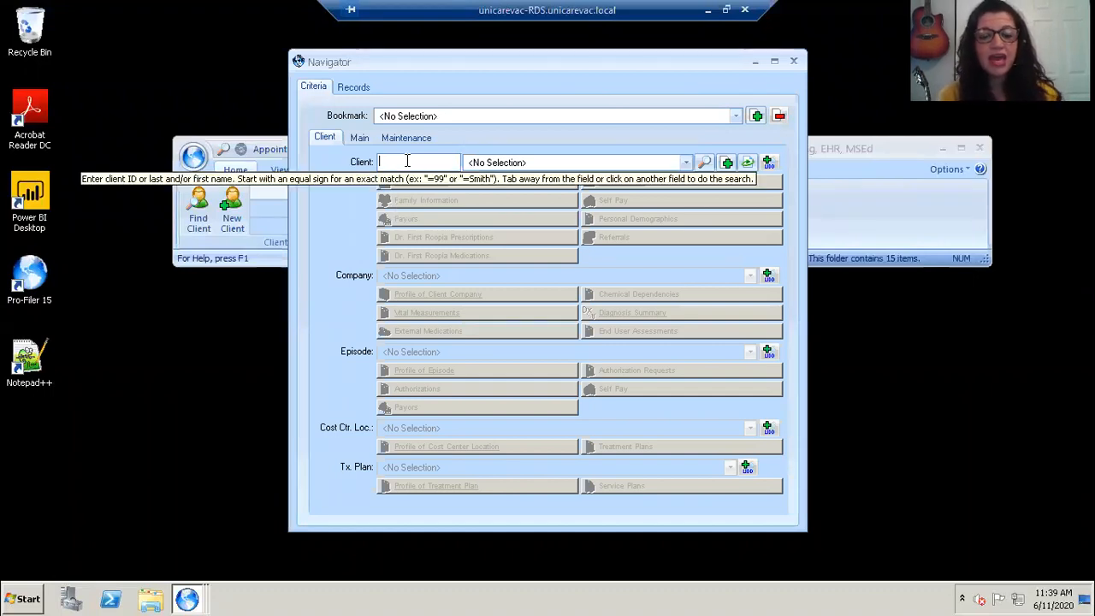
pyautogui.write('t')
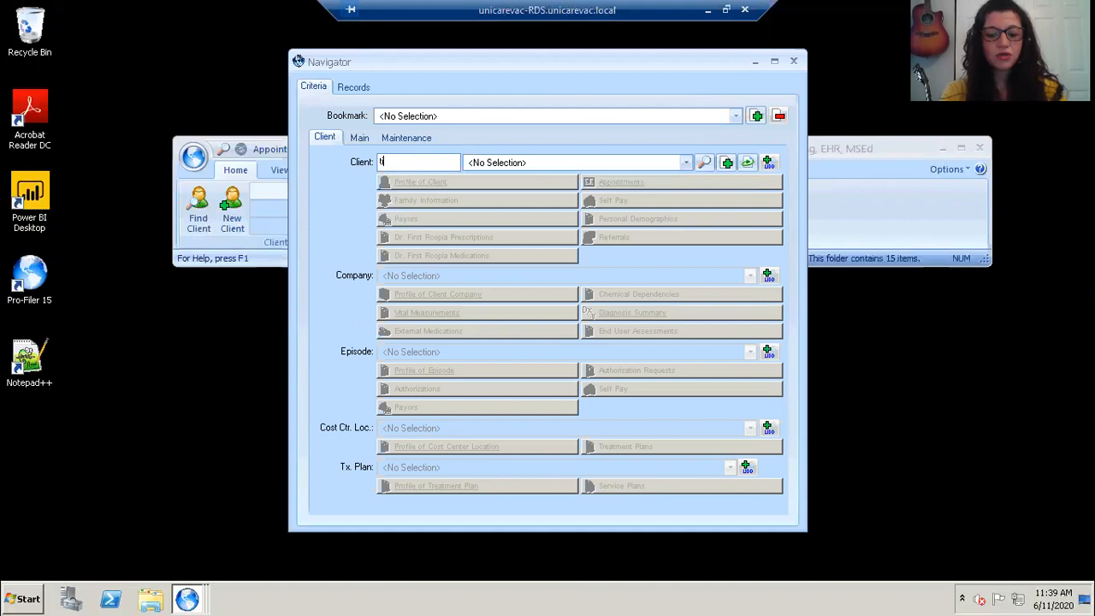
pyautogui.write('ina test')
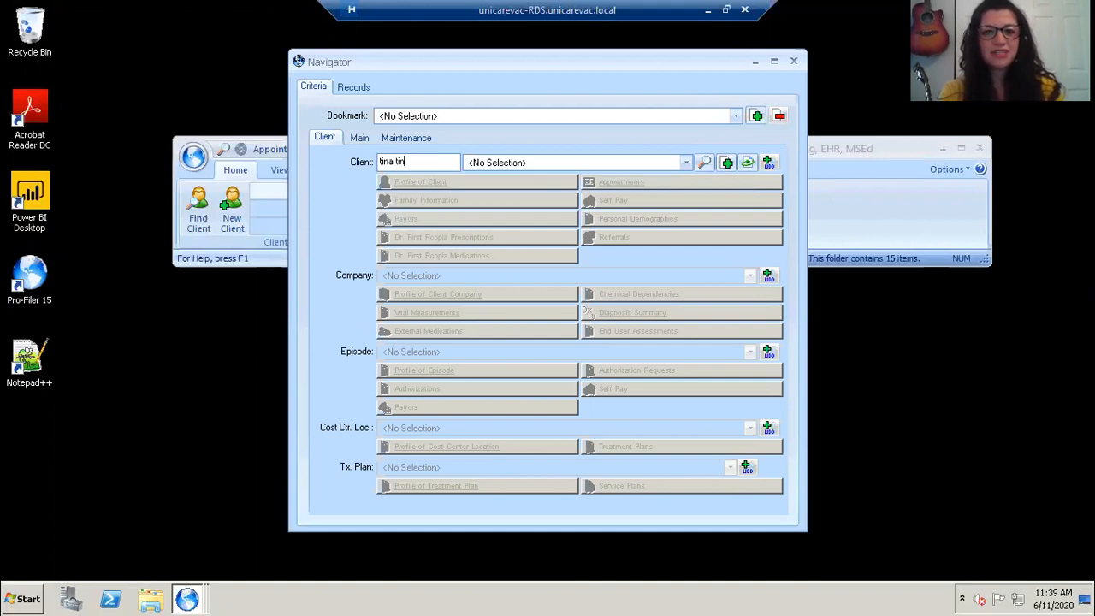
pyautogui.press('BackSpace')
pyautogui.press('BackSpace')
pyautogui.press('BackSpace')
pyautogui.write('esting')
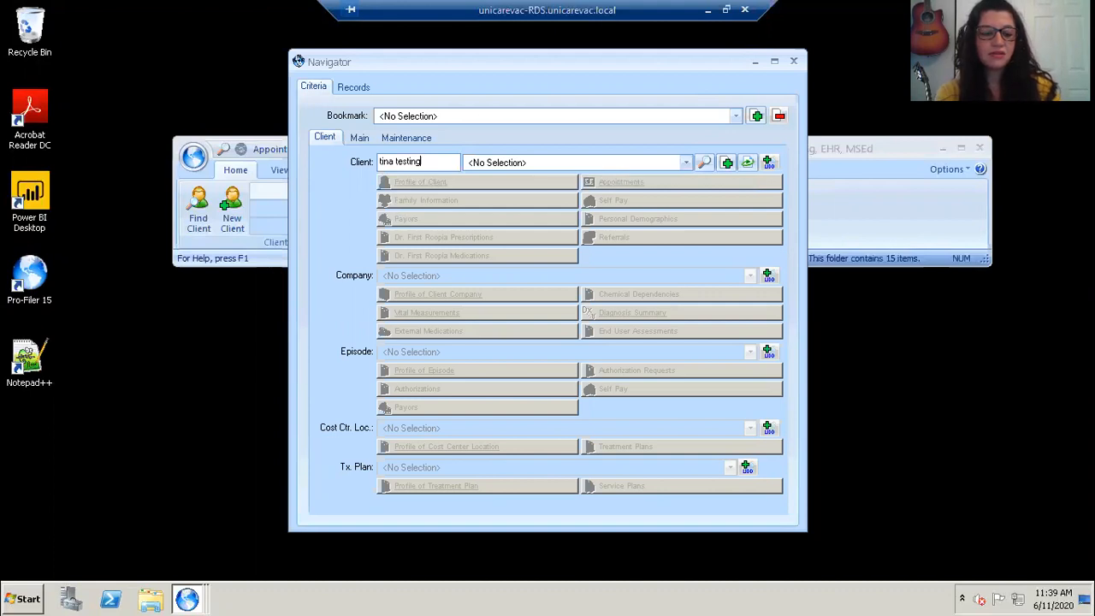
pyautogui.press('Return')
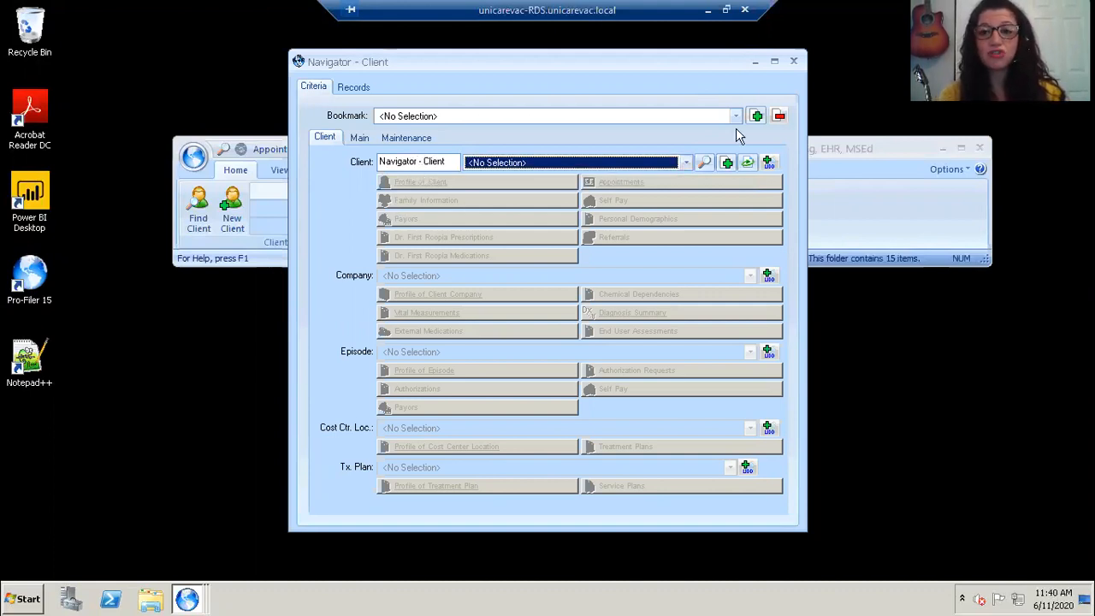
# Select the 19-year-old client from the matching client records.
pyautogui.click(687, 163)
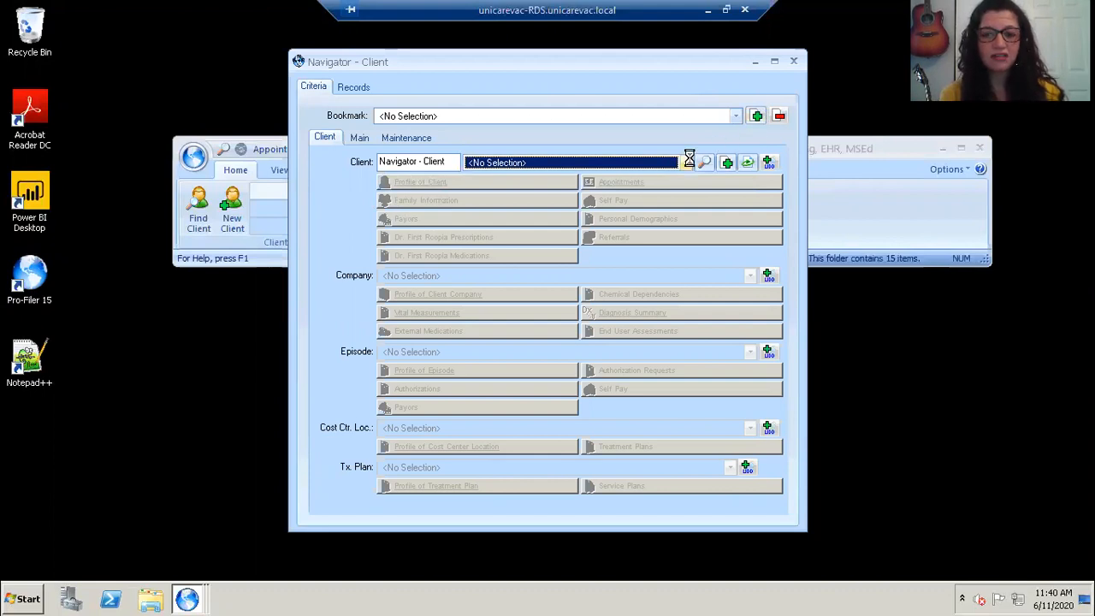
pyautogui.press('Down')
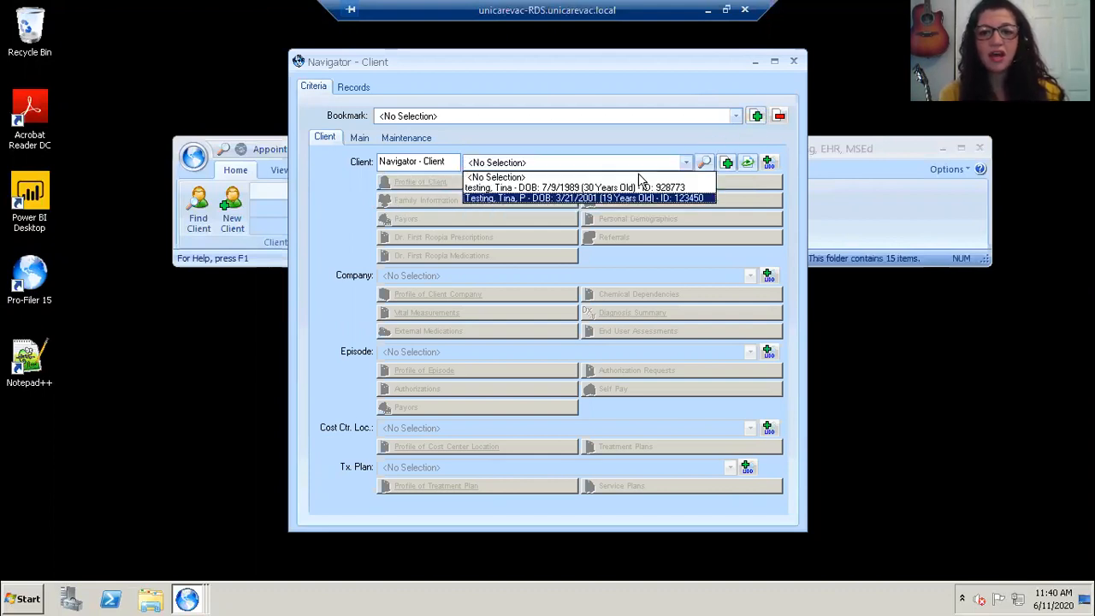
pyautogui.press('Return')
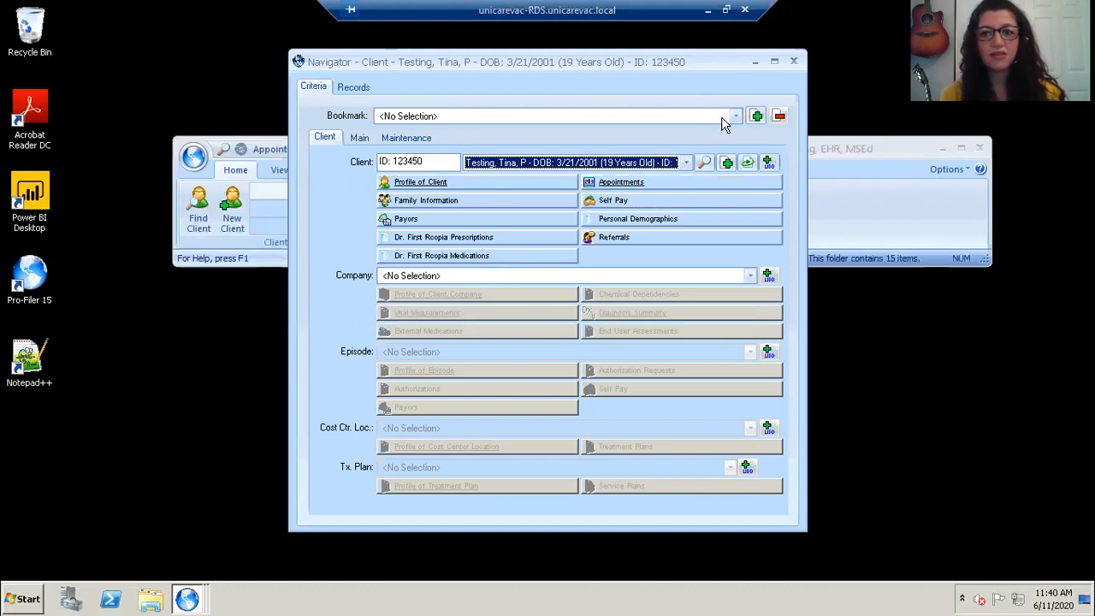
# Maximize the Navigator window and set the company to the active Norfolk Community Services Board entry starting 10/5/2012.
pyautogui.click(775, 61)
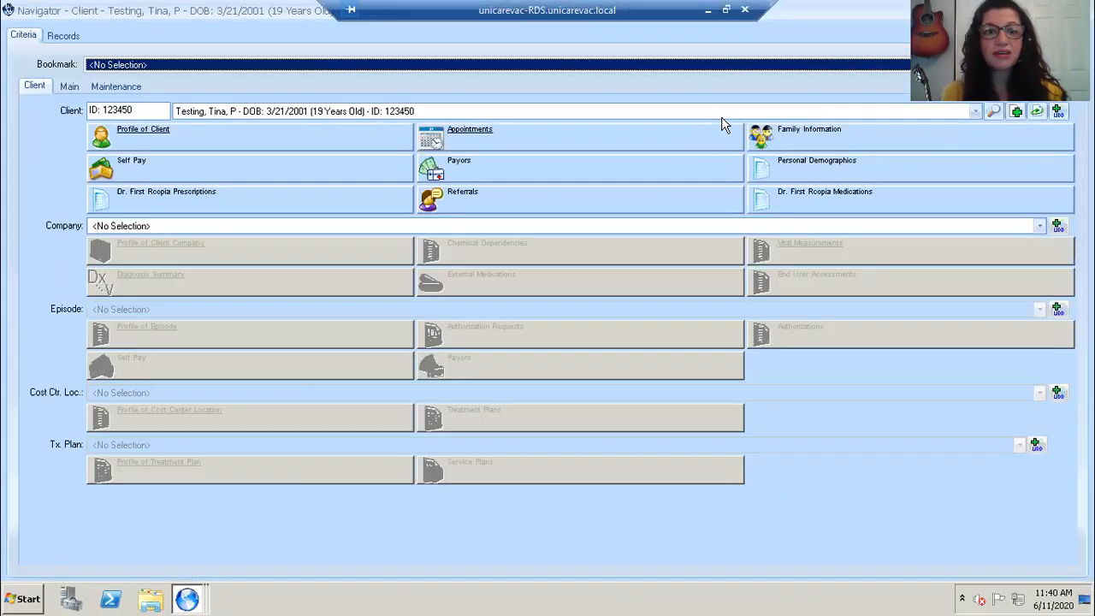
pyautogui.click(643, 225)
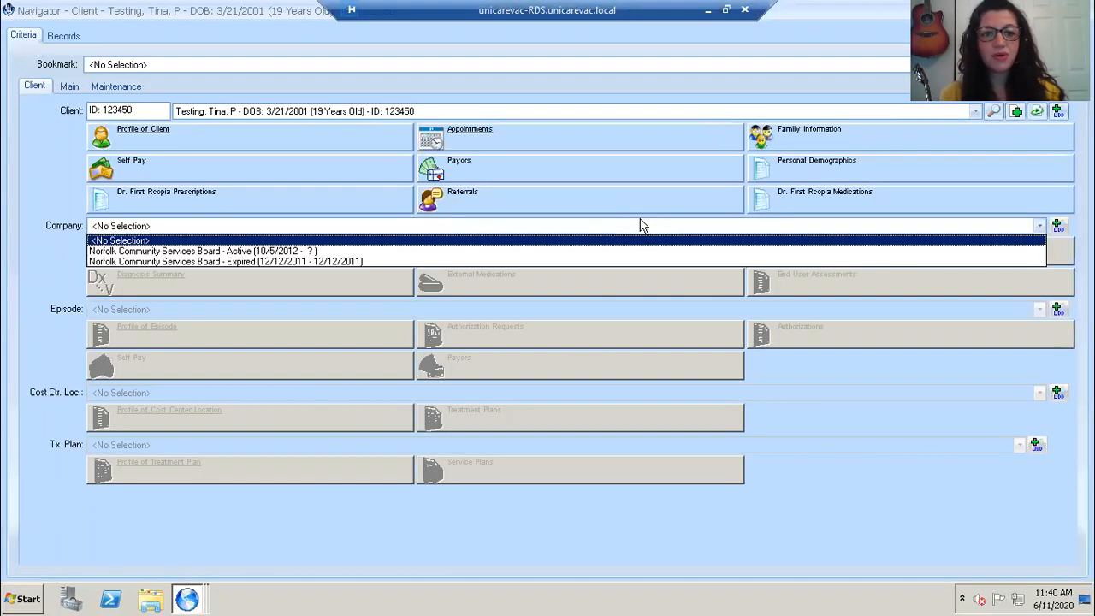
pyautogui.click(351, 252)
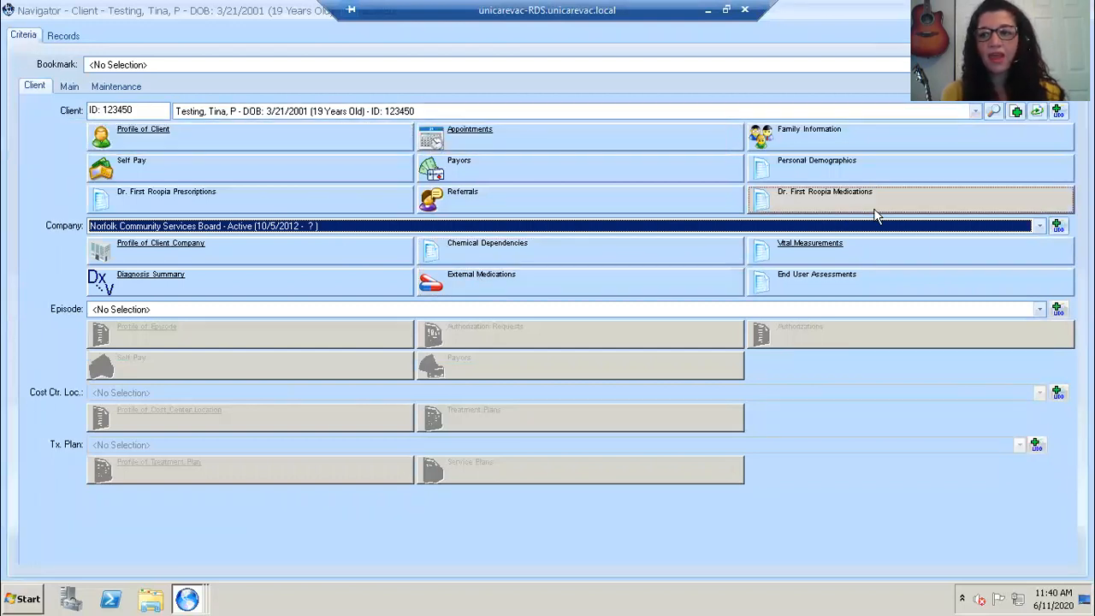
# Switch the company to the expired Norfolk Community Services Board entry from 12/12/2011 and return to the active entry.
pyautogui.click(1039, 226)
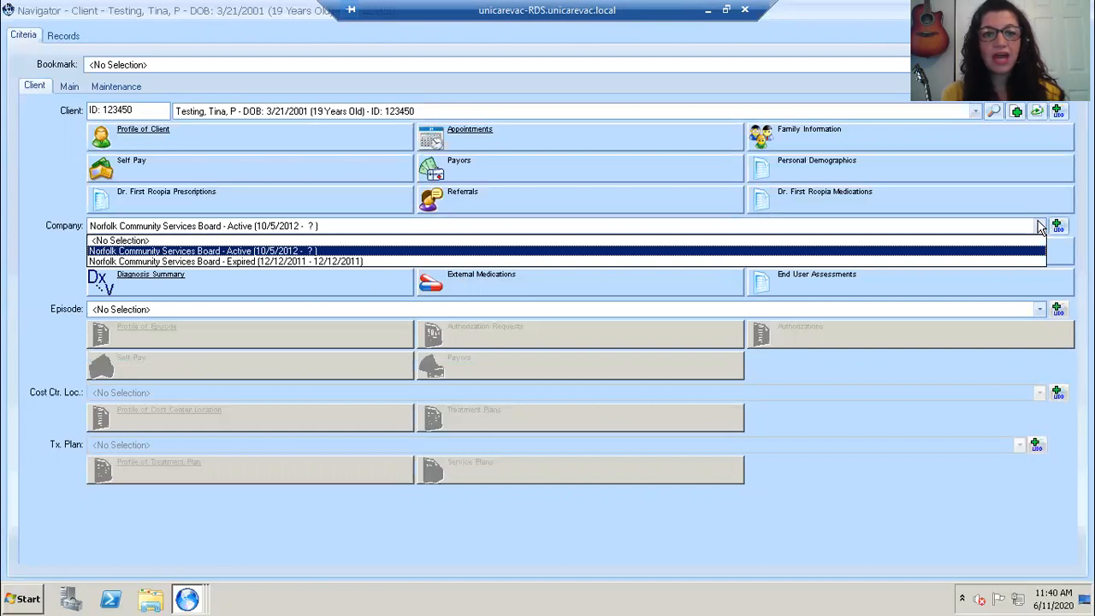
pyautogui.click(357, 261)
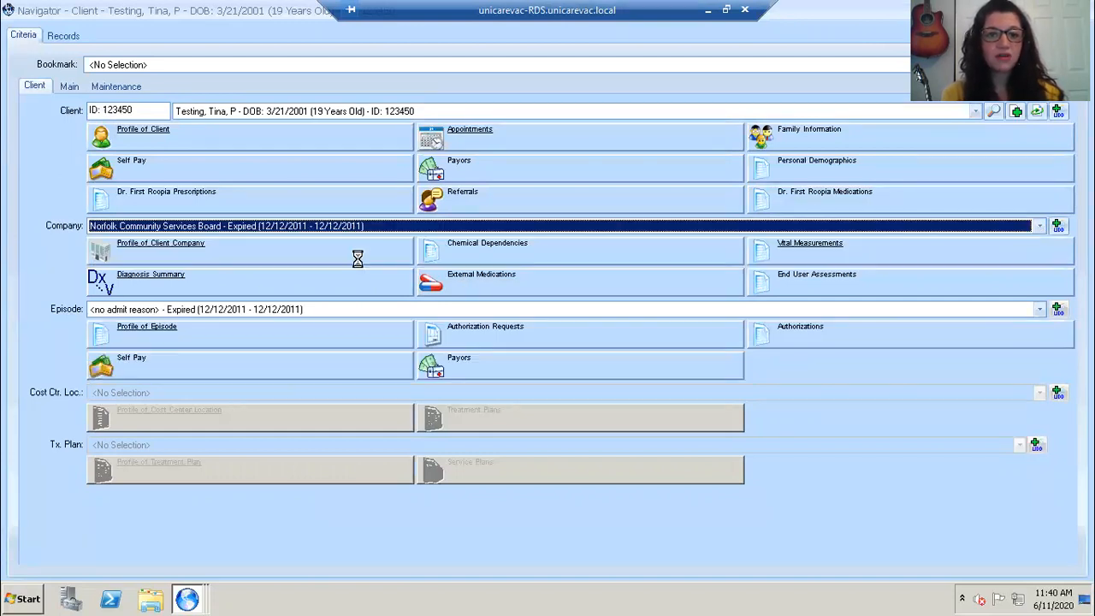
pyautogui.click(1039, 227)
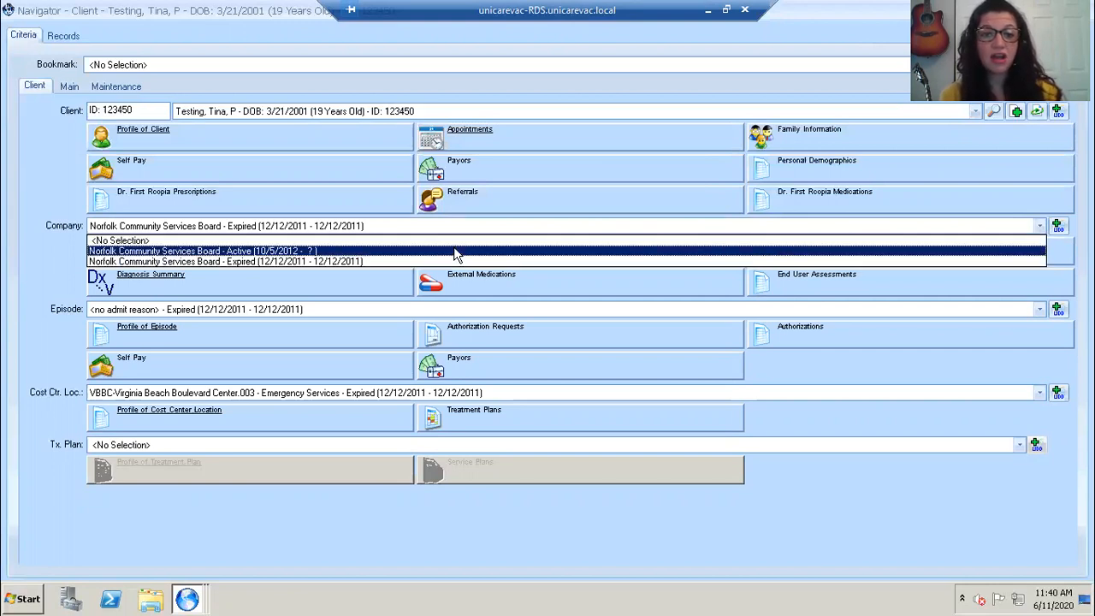
pyautogui.click(301, 252)
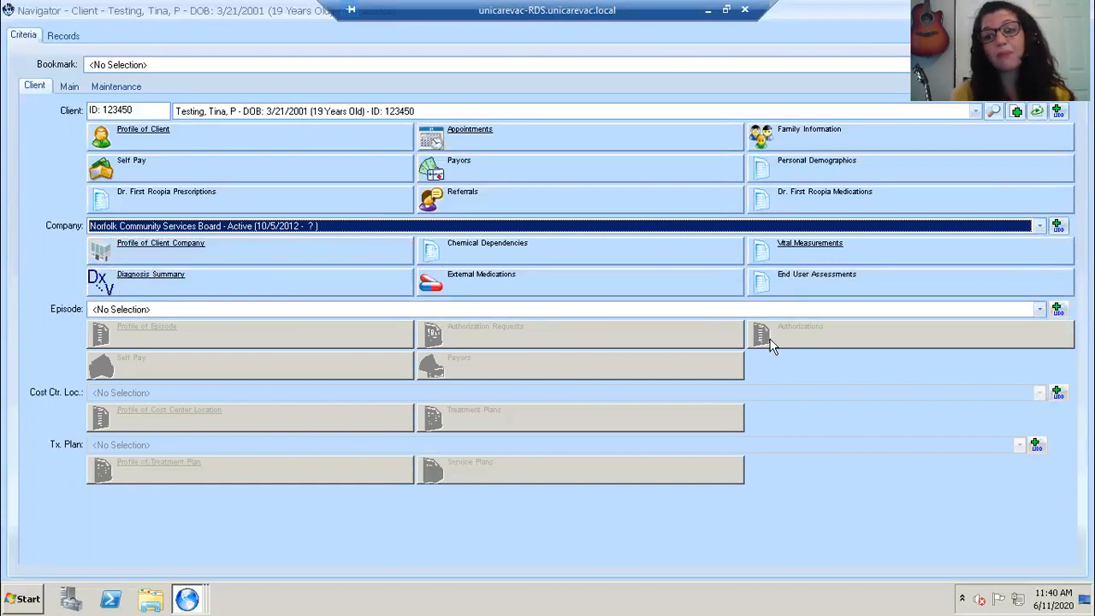
# Set the episode to Treatment - Active (1/9/2014) and the cost center location to Olney Road.006 - CAS-SA Education - Active (9/3/2014).
pyautogui.click(1038, 311)
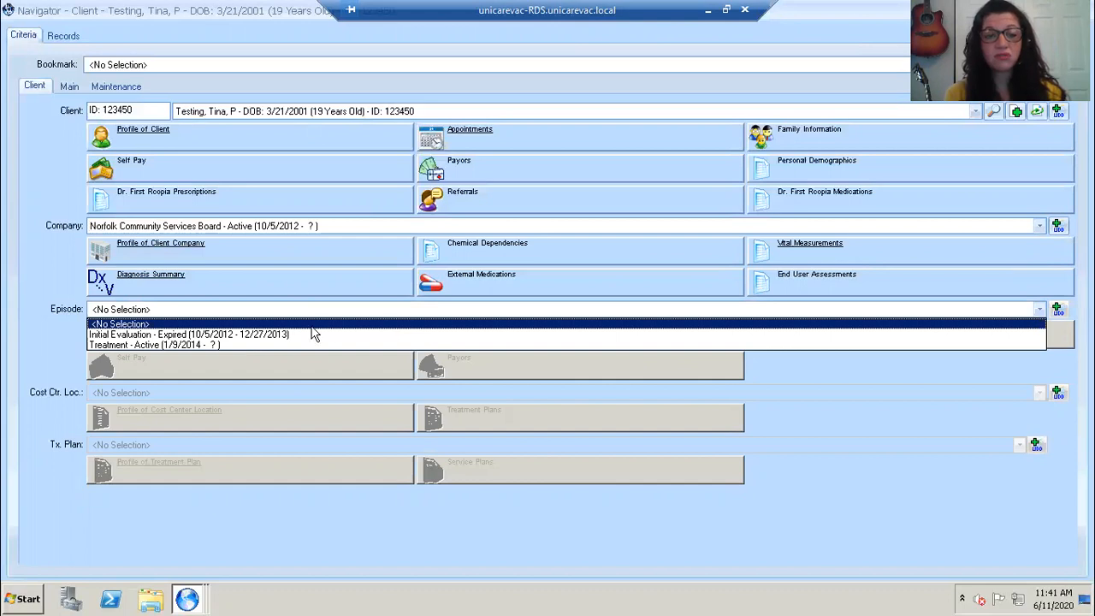
pyautogui.click(213, 344)
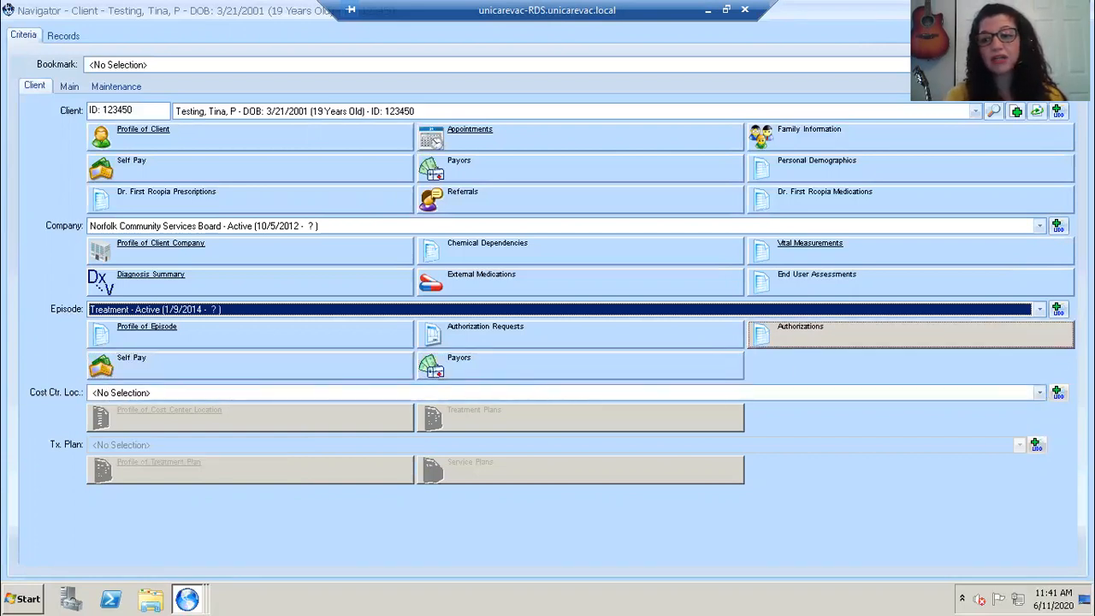
pyautogui.click(1040, 392)
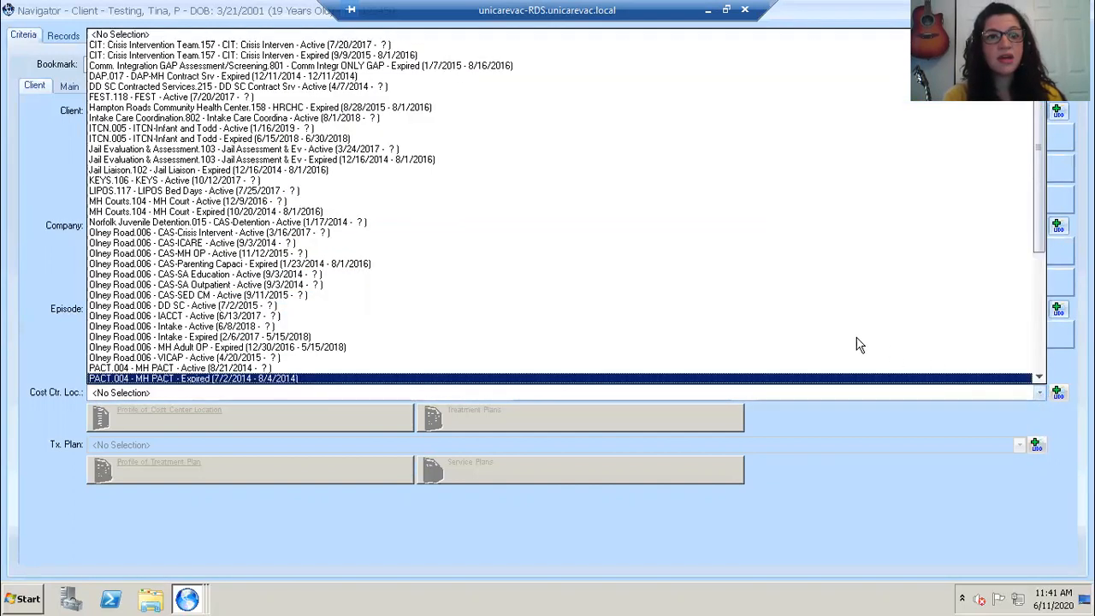
pyautogui.press('Up')
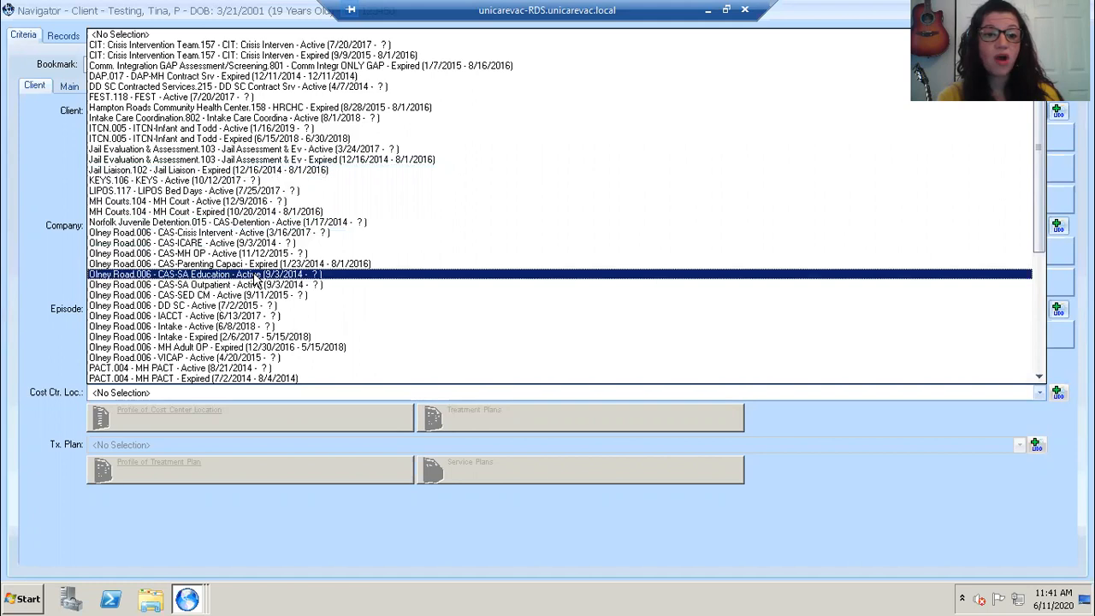
pyautogui.click(254, 275)
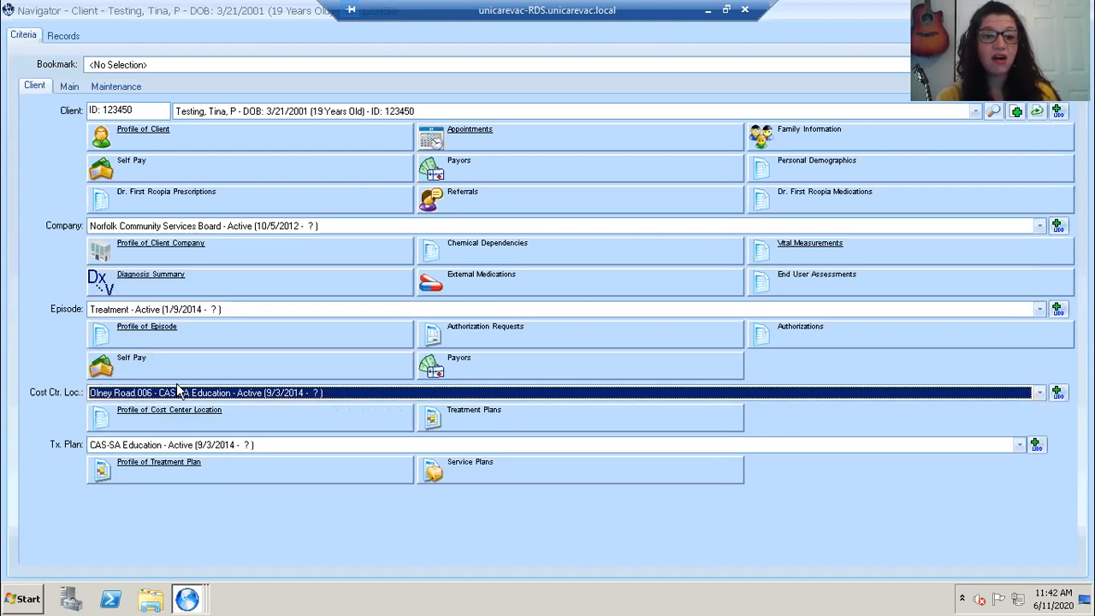
# Open the profile of the CAS-SA Education cost center location, move its window clear of the connection bar, and display its discharge details.
pyautogui.click(236, 415)
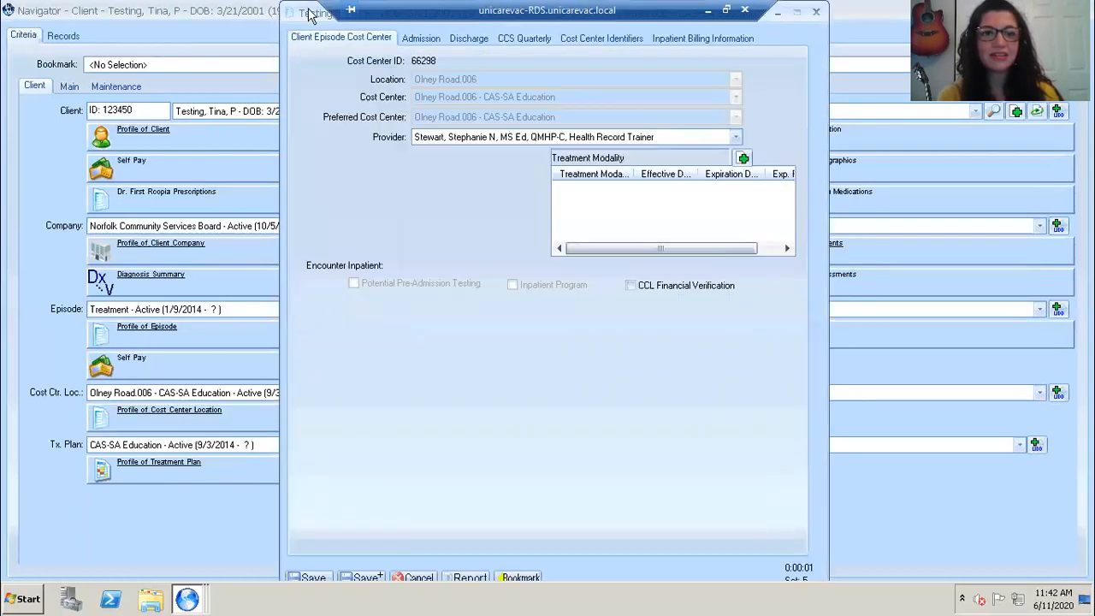
pyautogui.moveTo(313, 14); pyautogui.dragTo(298, 65)
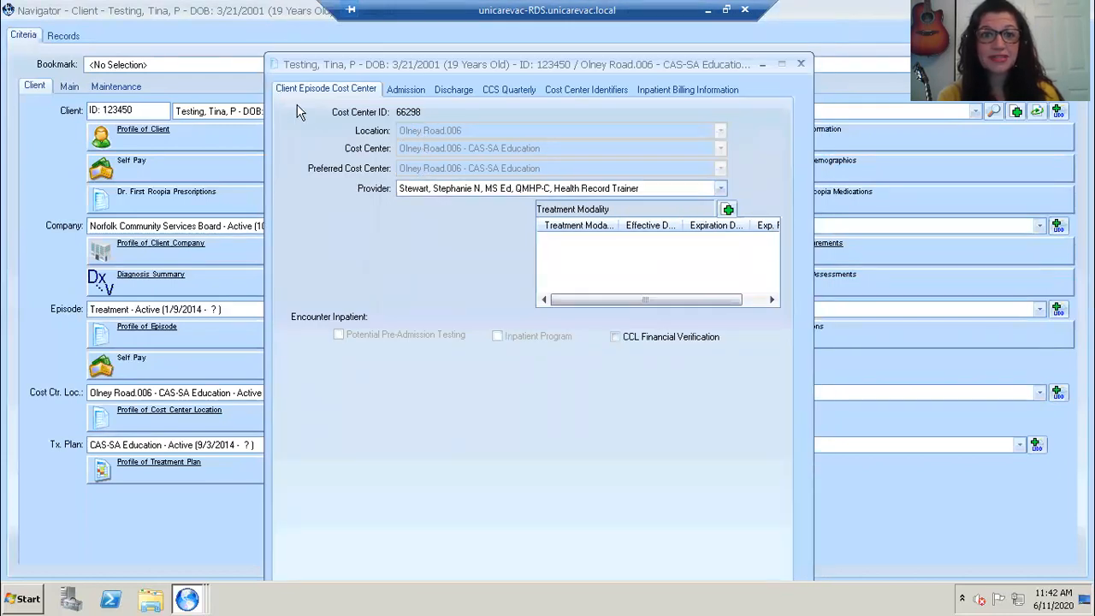
pyautogui.moveTo(322, 68); pyautogui.dragTo(326, 118)
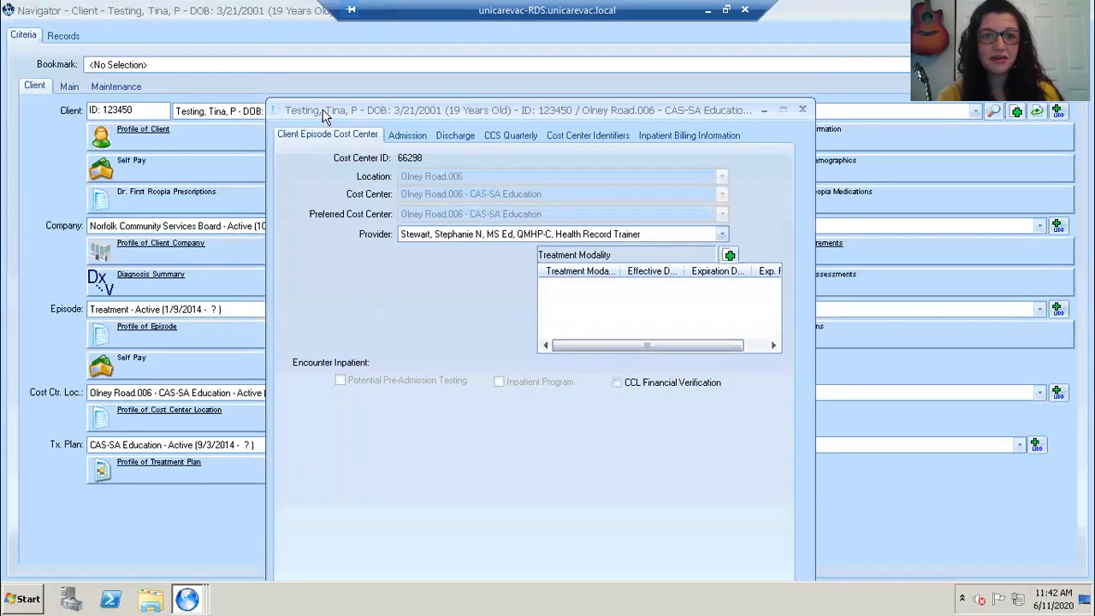
pyautogui.click(447, 134)
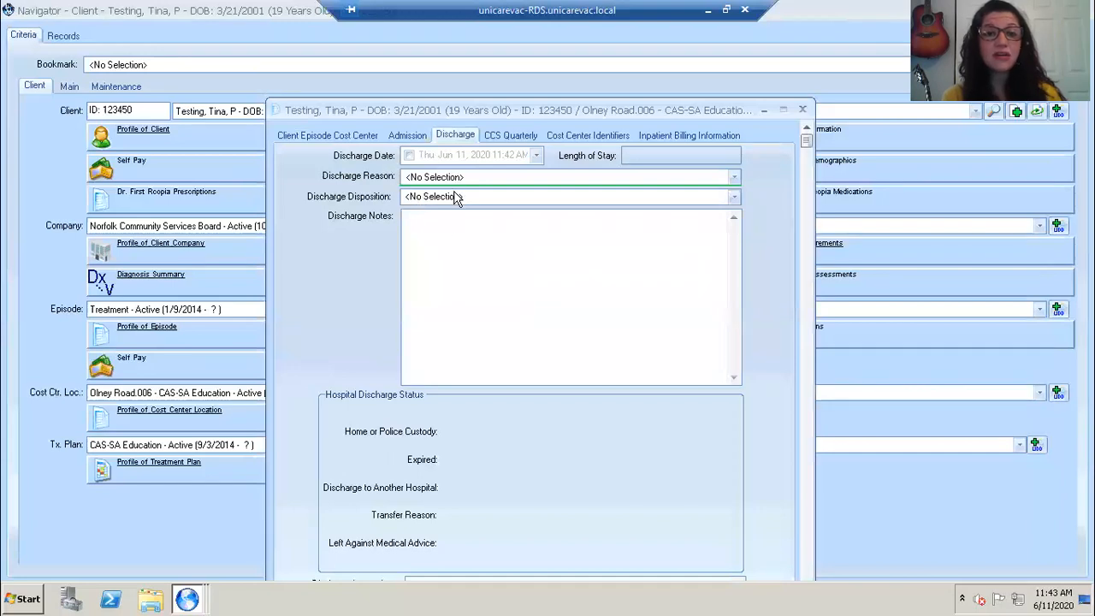
# Enable the discharge date of Thu Jun 11, 2020 11:42 AM and set the discharge reason to Lost to Contact.
pyautogui.click(408, 155)
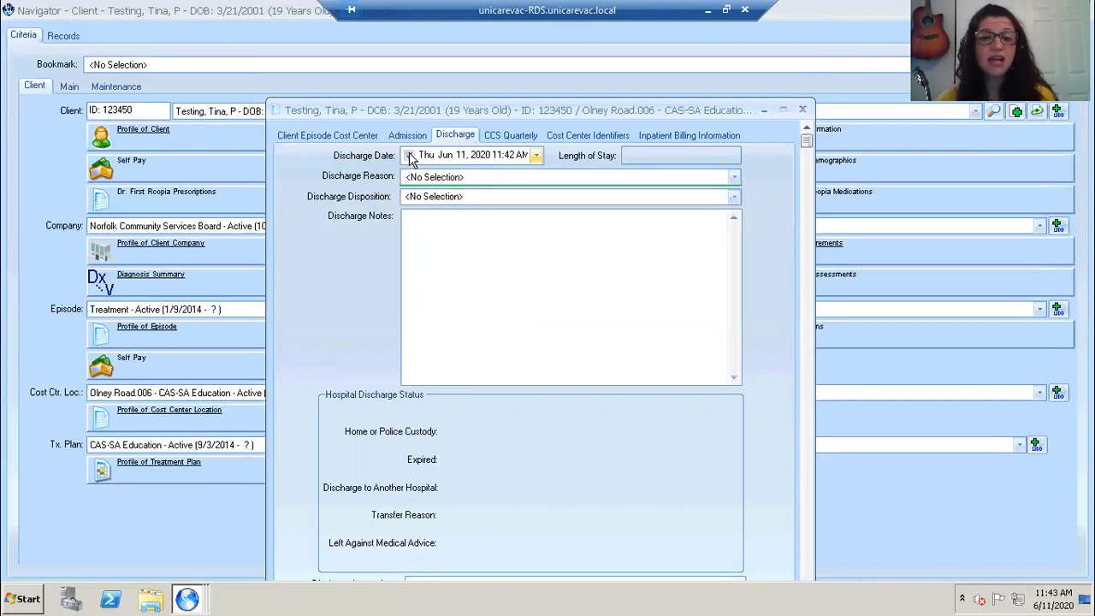
pyautogui.click(410, 155)
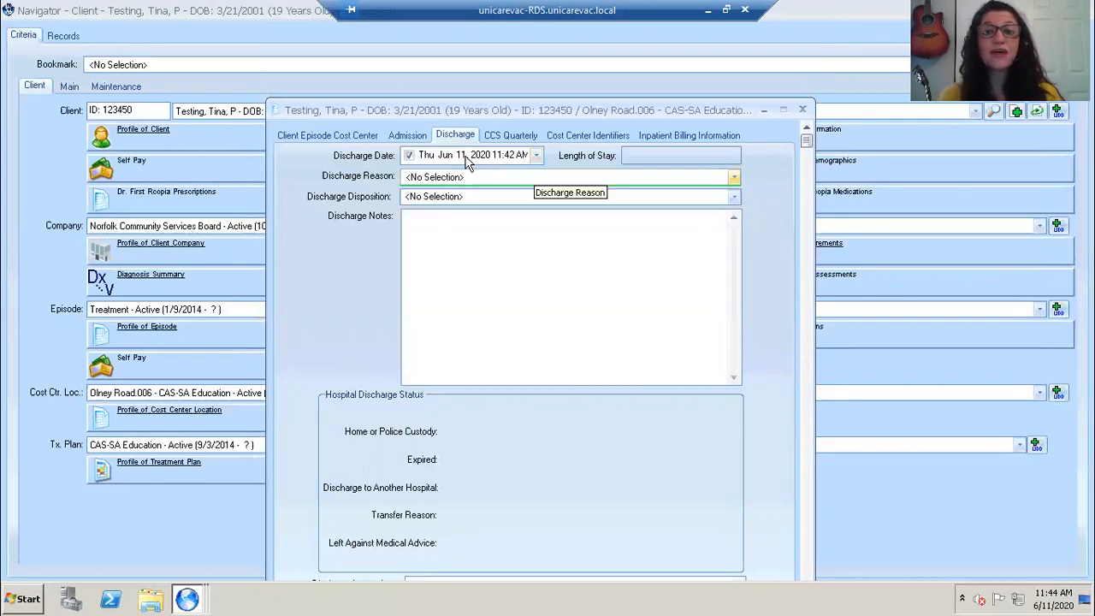
pyautogui.press('Tab')
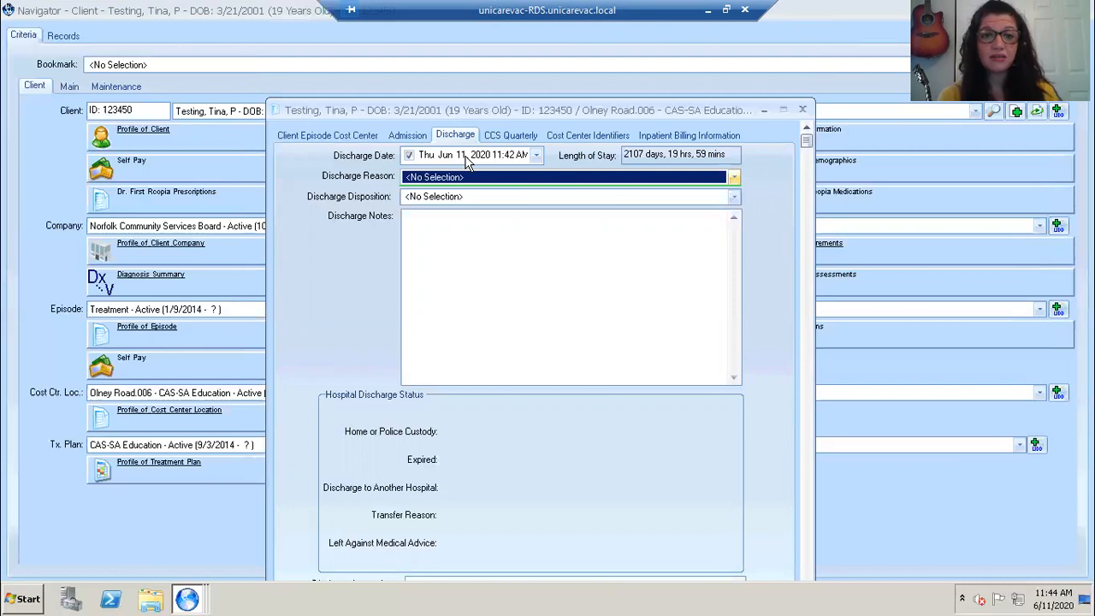
pyautogui.hotkey('alt', 'Down')
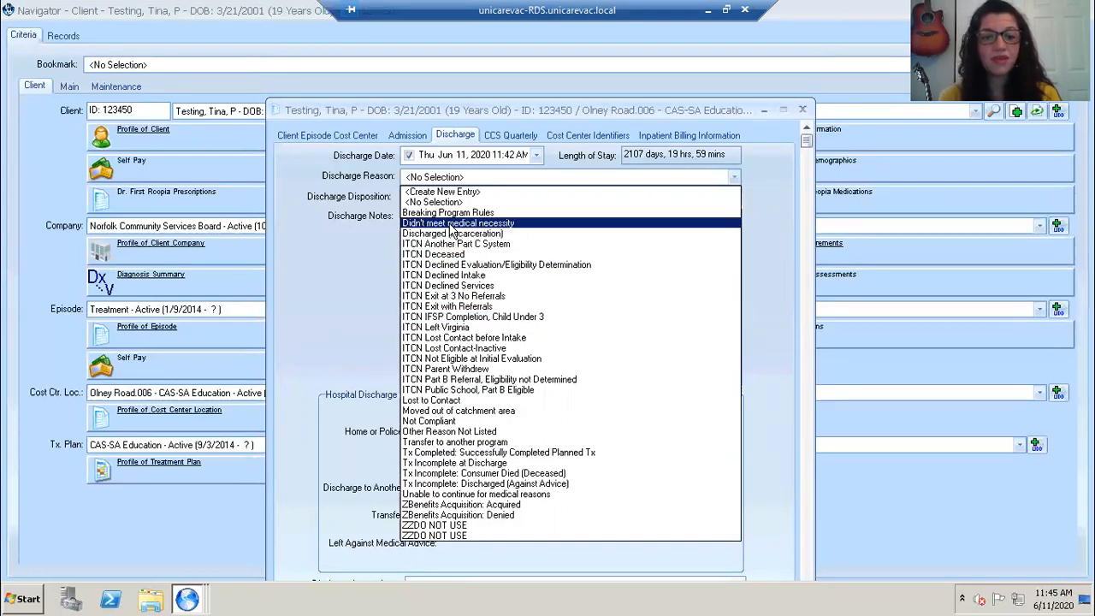
pyautogui.click(460, 401)
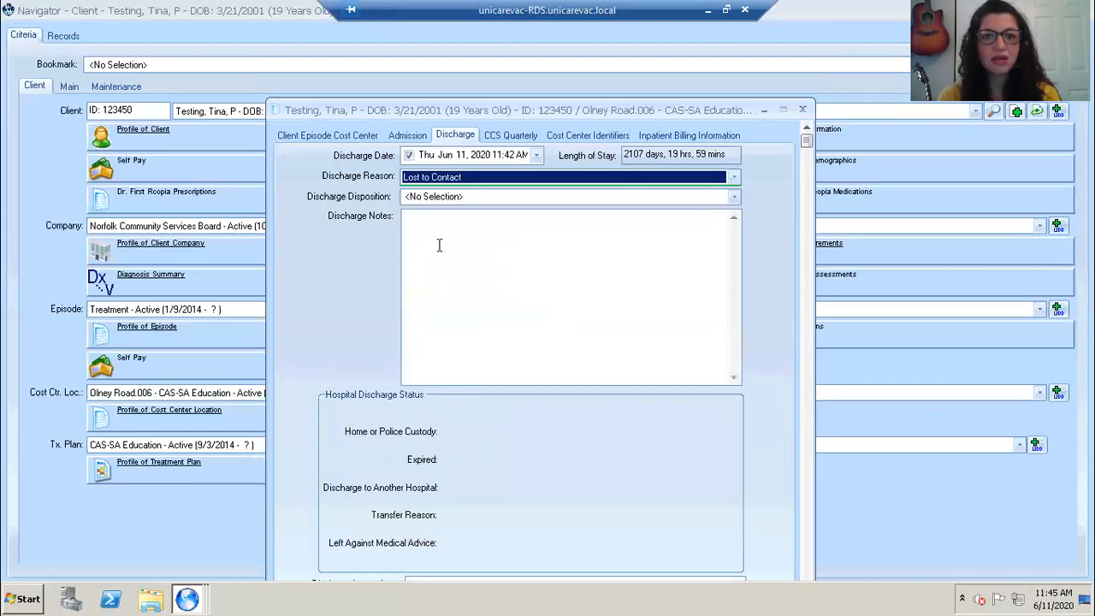
# Check the discharge disposition options without choosing one and place the cursor in the discharge notes.
pyautogui.click(451, 198)
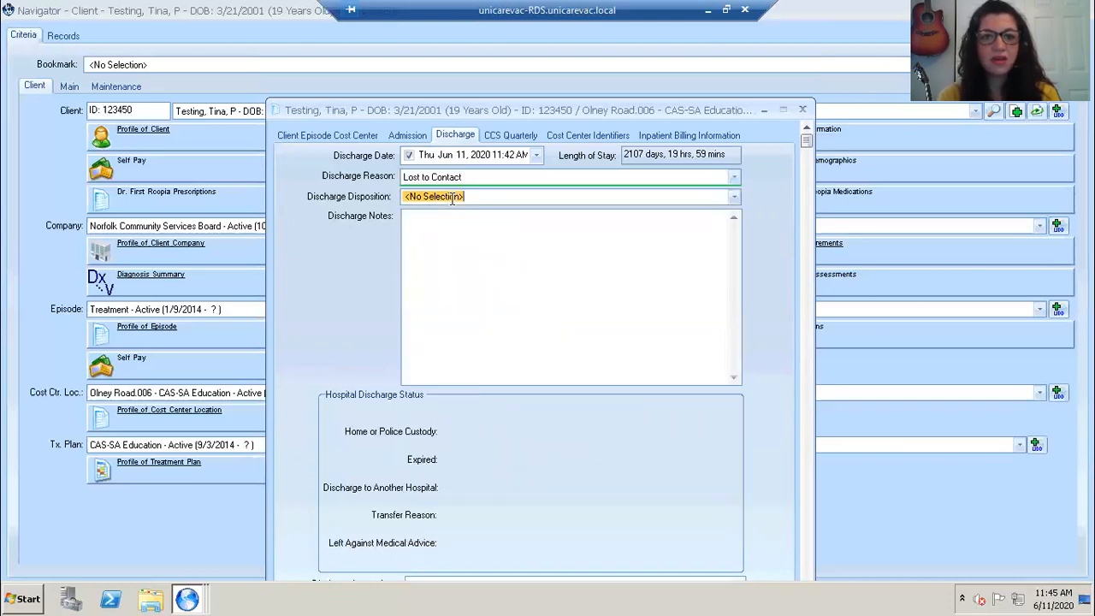
pyautogui.click(736, 197)
pyautogui.click(736, 197)
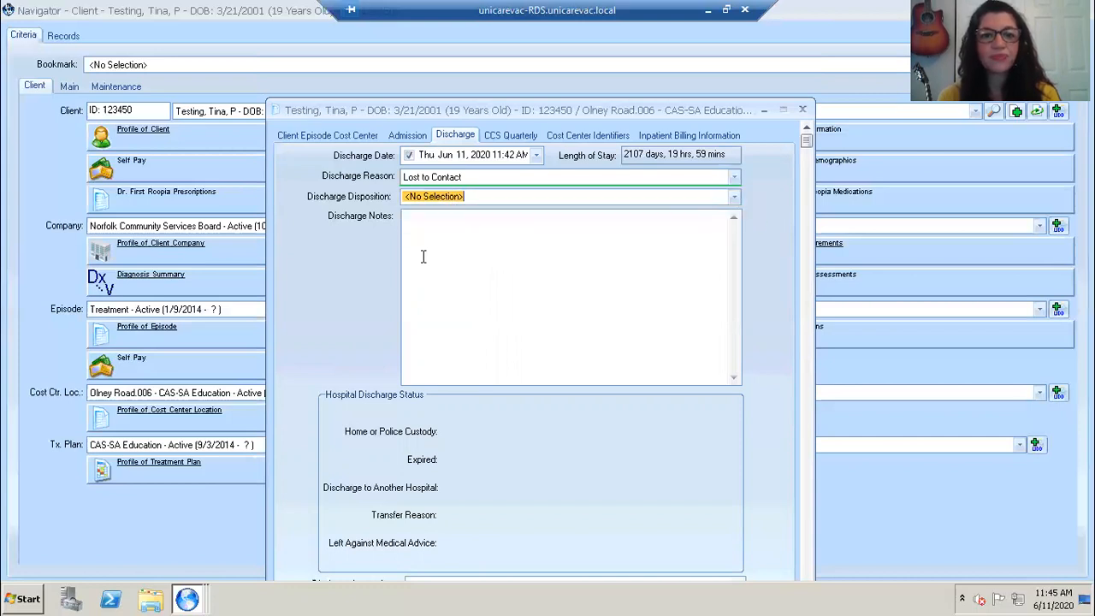
pyautogui.click(426, 229)
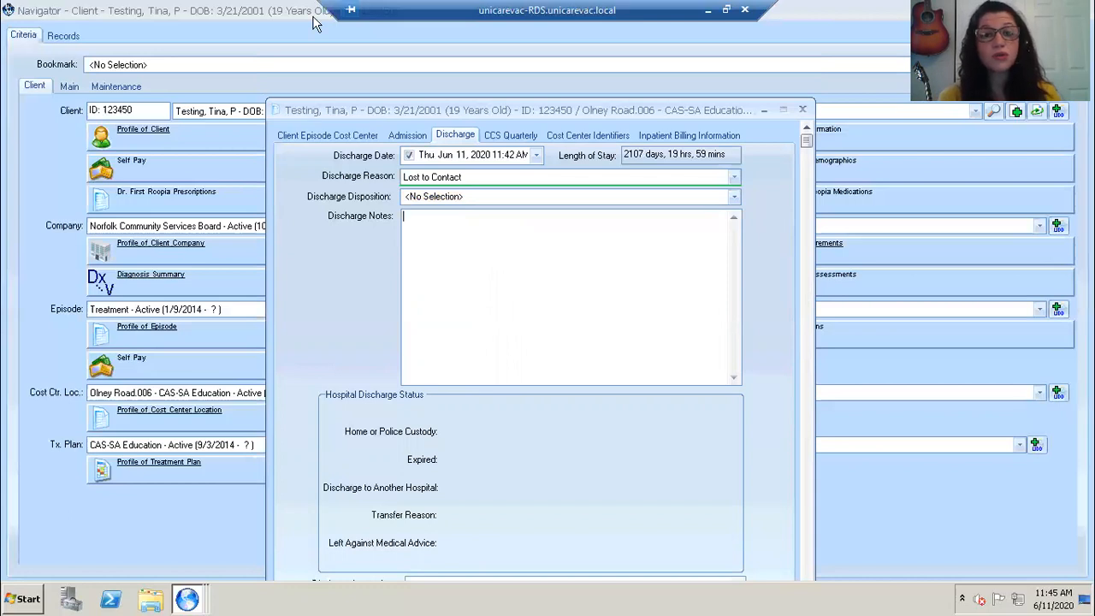
# Reposition the cost center profile window to reach its lower edge and save the discharge.
pyautogui.moveTo(301, 106); pyautogui.dragTo(257, 35)
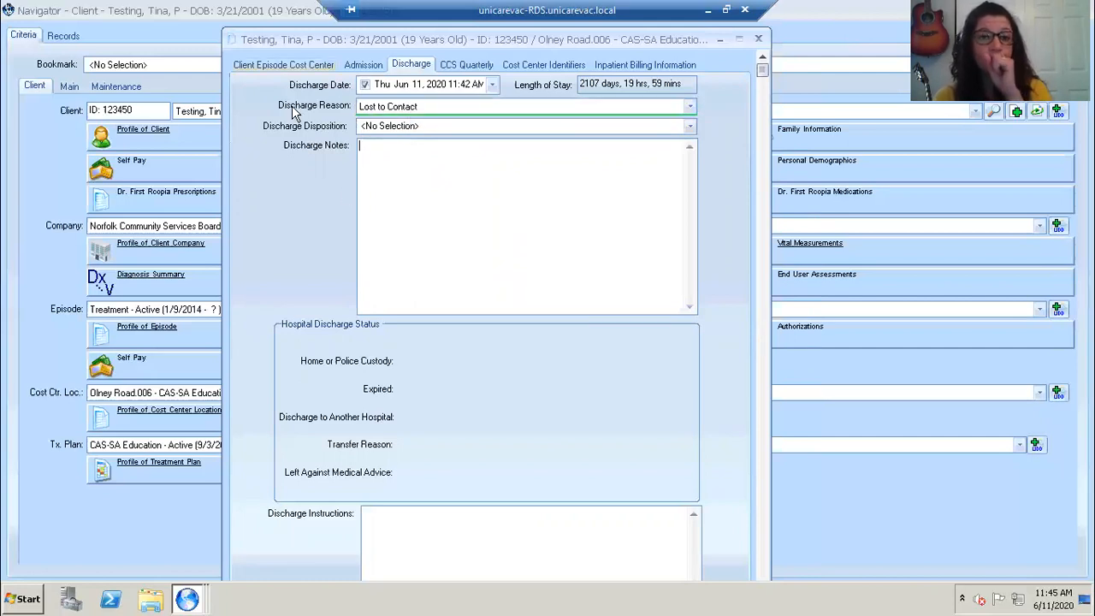
pyautogui.moveTo(288, 38); pyautogui.dragTo(295, 11)
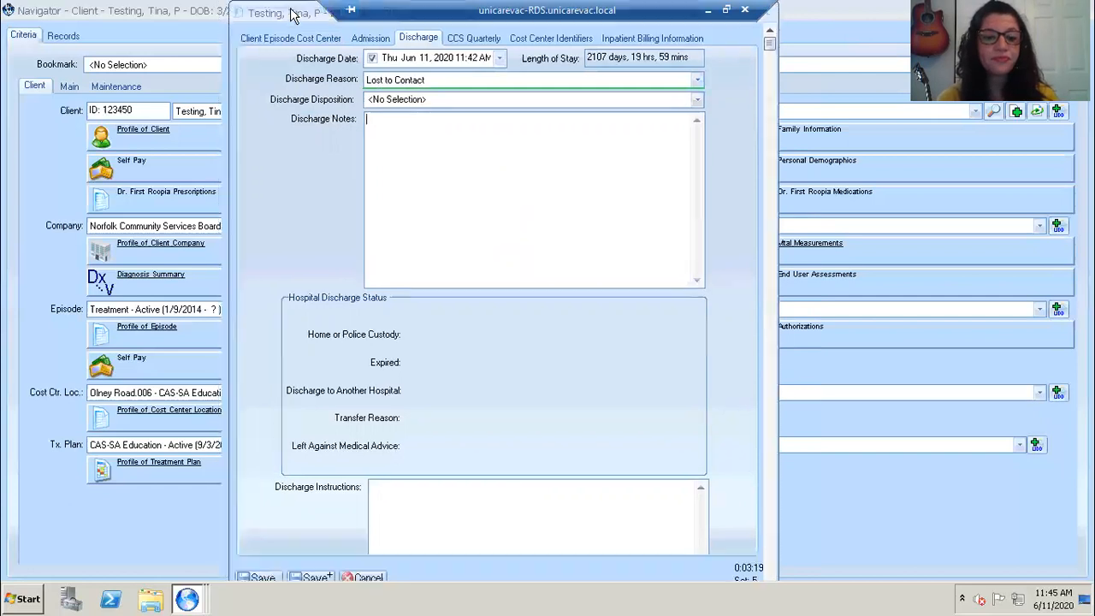
pyautogui.click(265, 579)
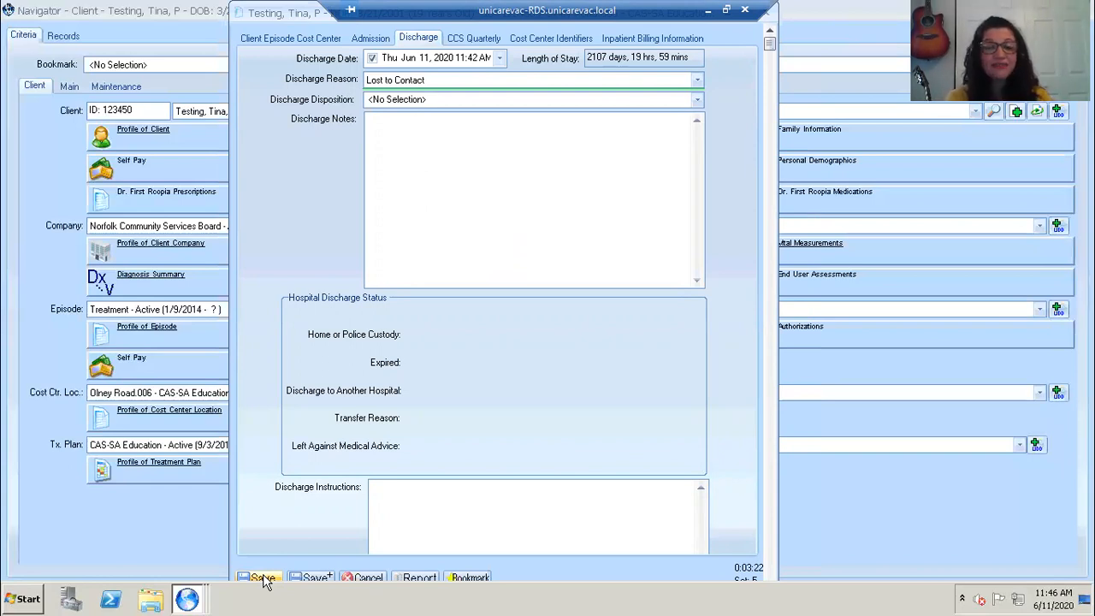
# Save the CAS-SA Education cost center discharge and reselect the CAS-SA Education treatment plan.
pyautogui.click(262, 578)
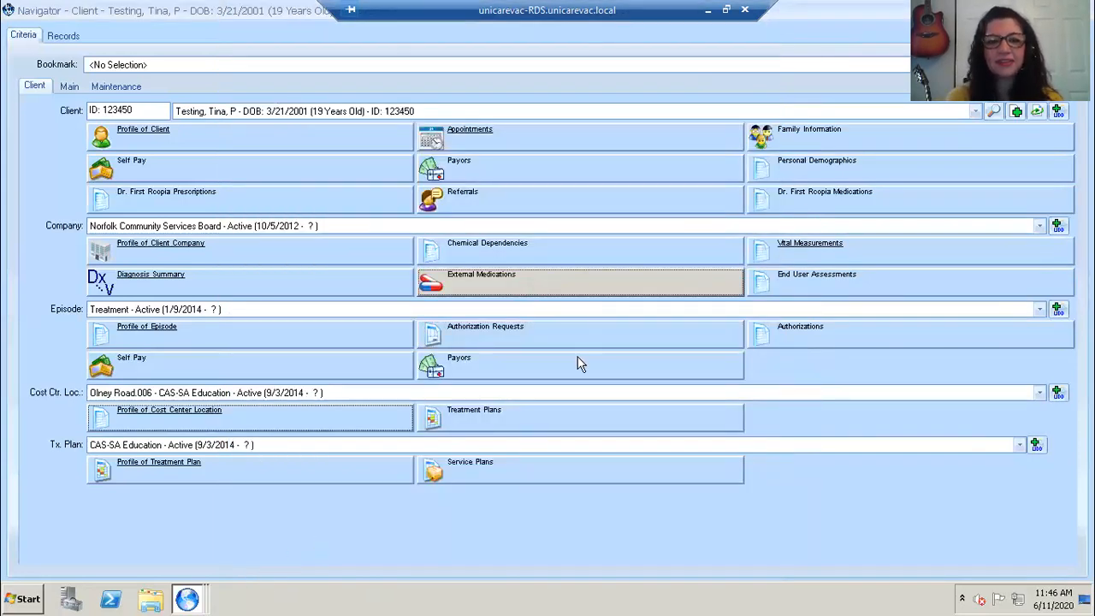
pyautogui.click(332, 444)
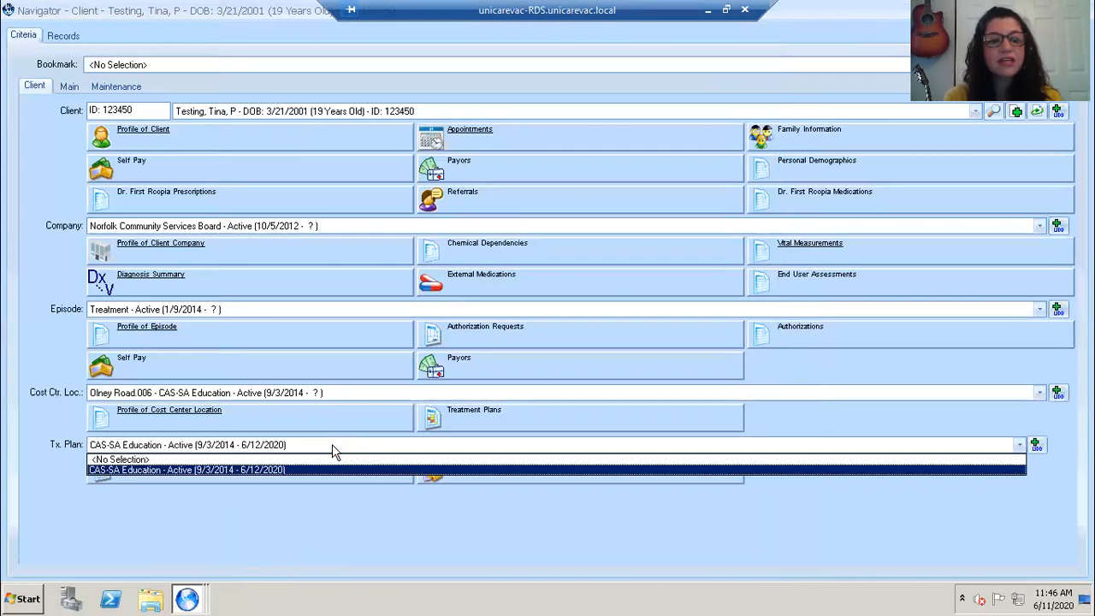
pyautogui.click(269, 471)
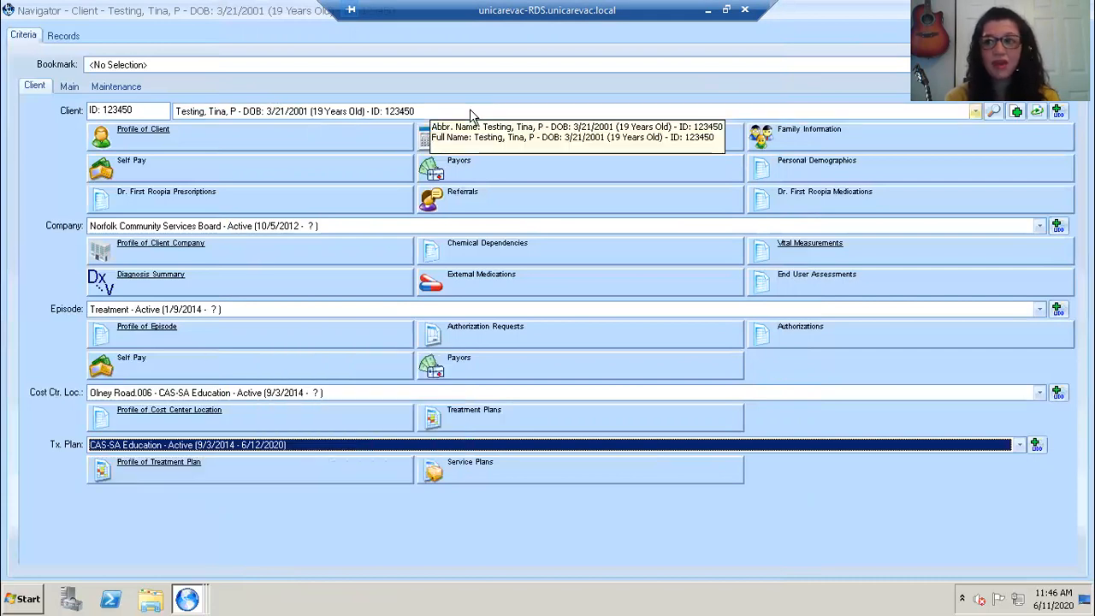
# Refresh the client record and reselect the active Norfolk Community Services Board company, active Treatment episode and Olney Road.006 - CAS-SA Education cost center location.
pyautogui.click(1040, 112)
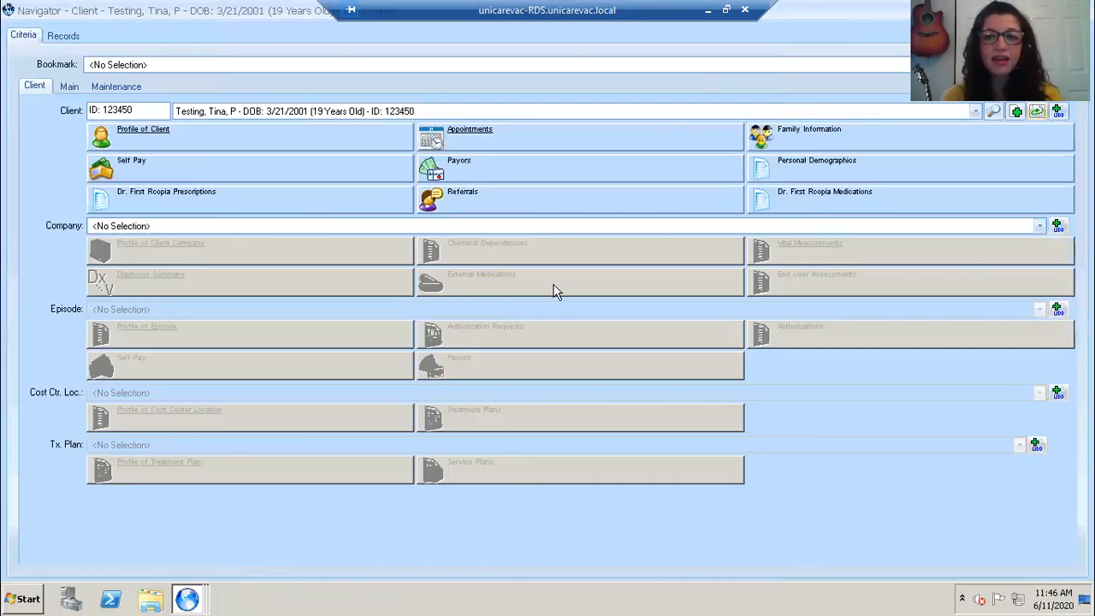
pyautogui.click(479, 227)
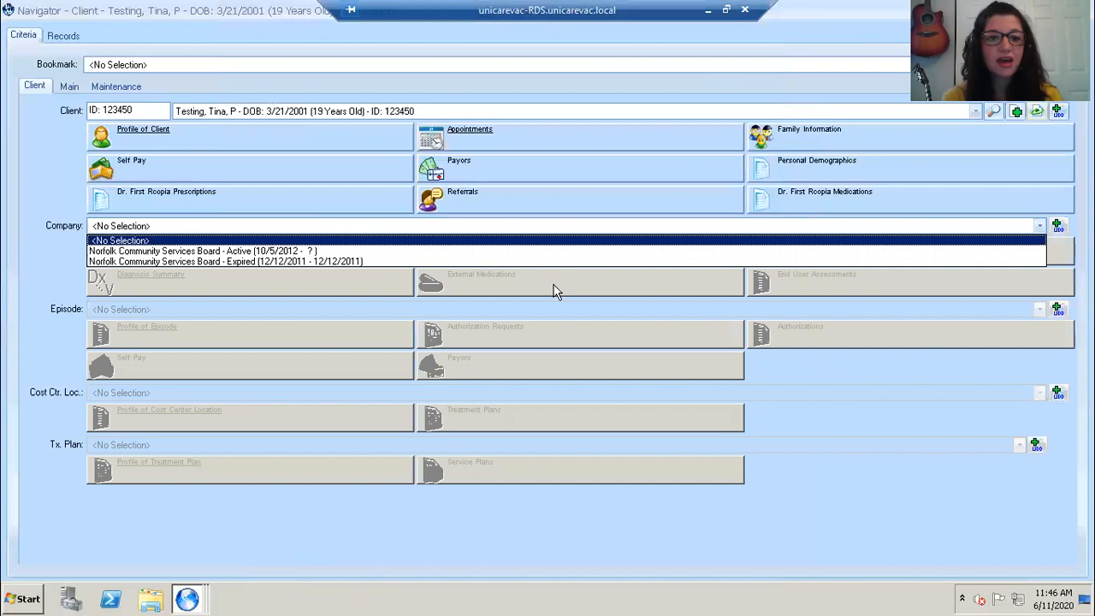
pyautogui.click(420, 250)
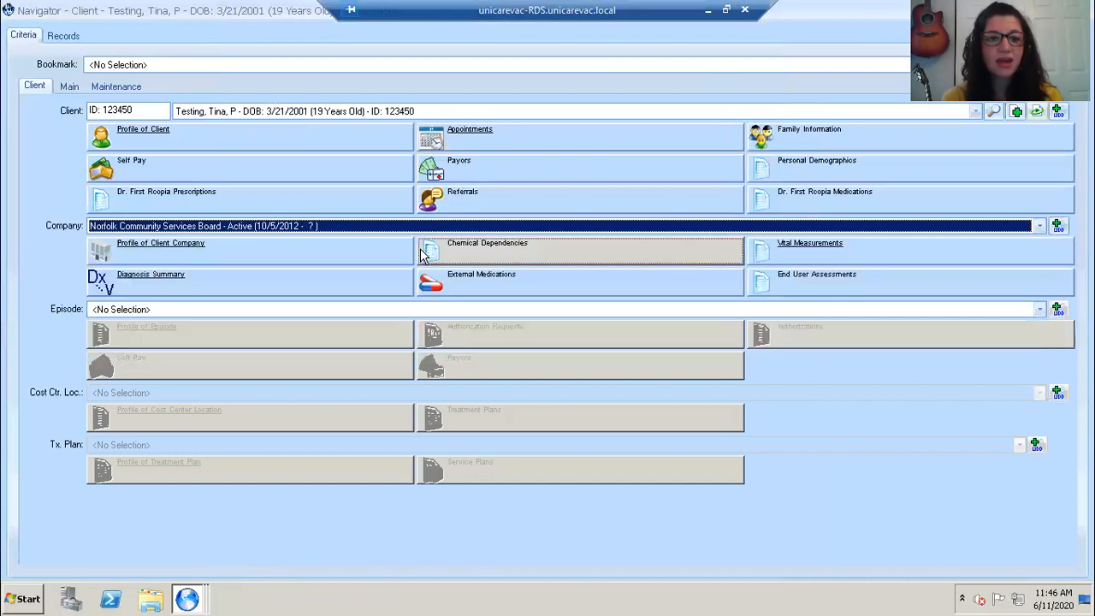
pyautogui.click(376, 309)
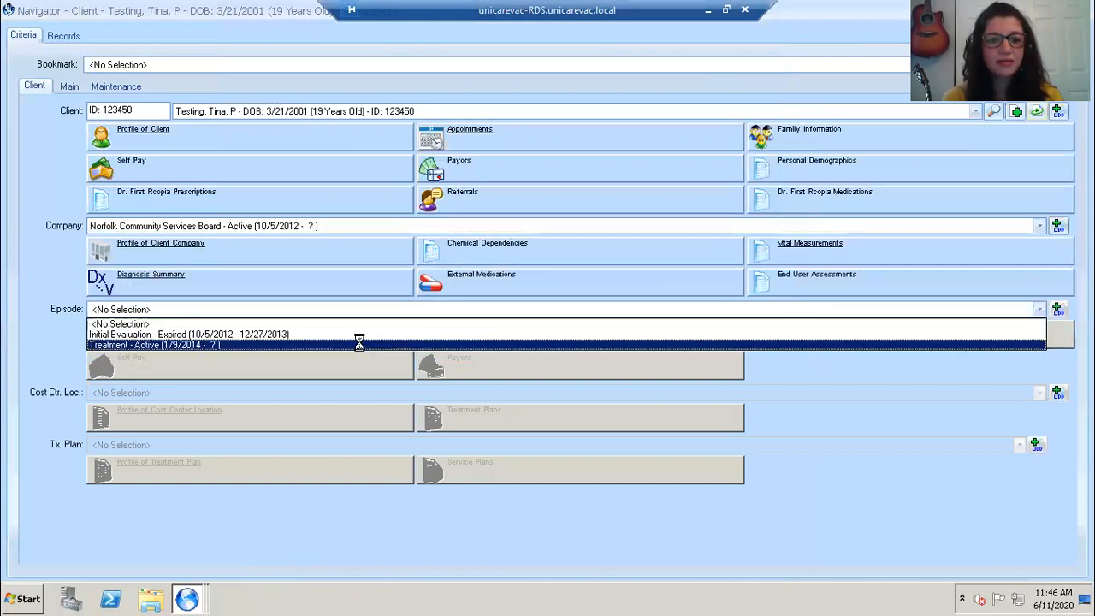
pyautogui.click(358, 343)
pyautogui.click(317, 392)
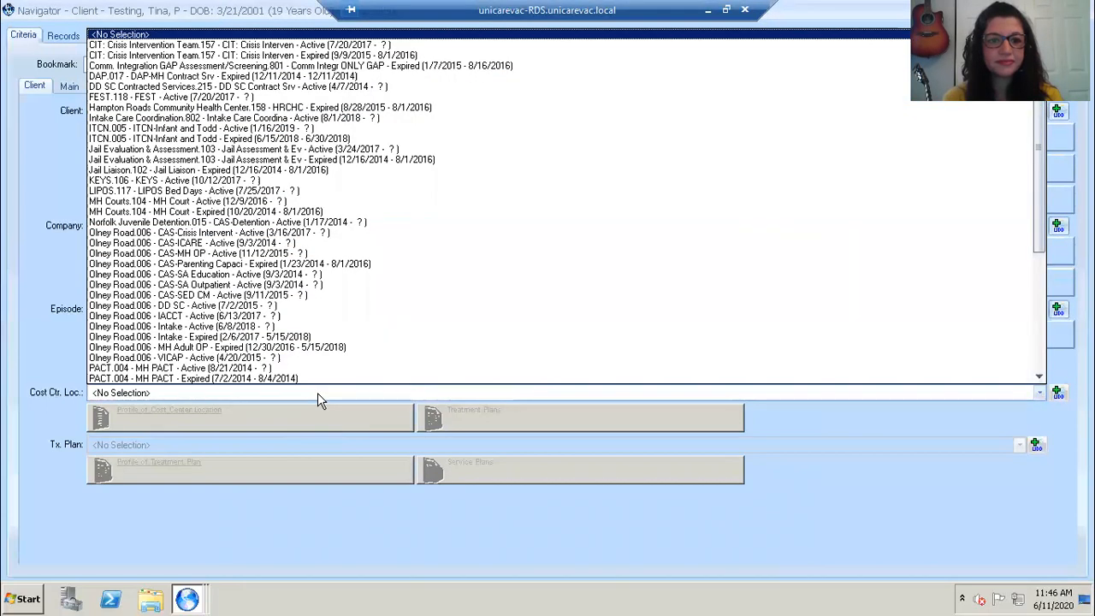
pyautogui.click(271, 274)
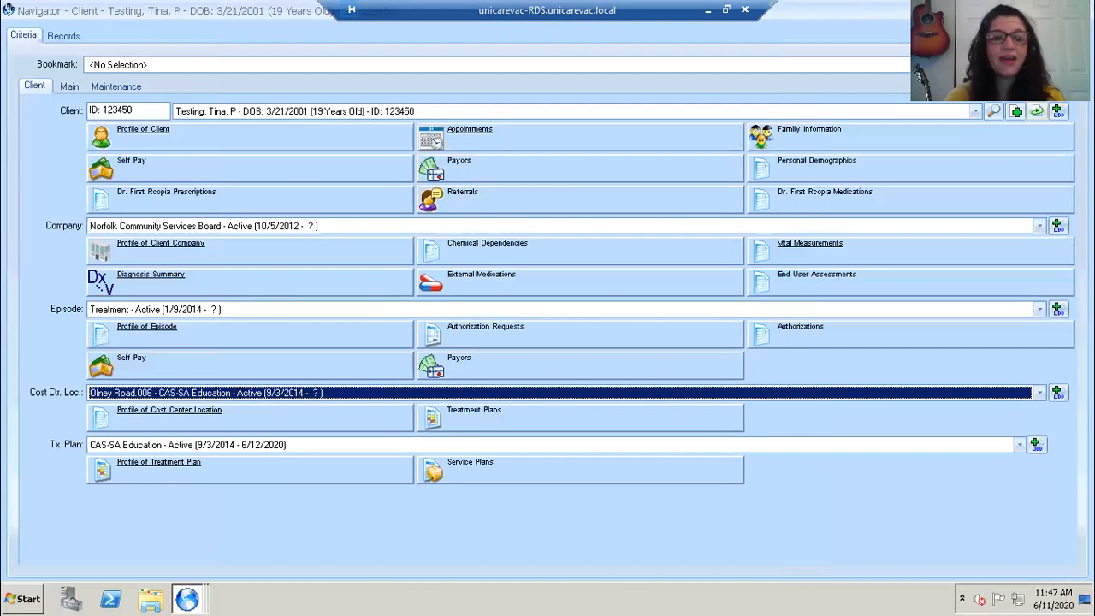
# Choose the Olney Road.006 - VICAP cost center location and open the discharge details of its profile.
pyautogui.click(366, 392)
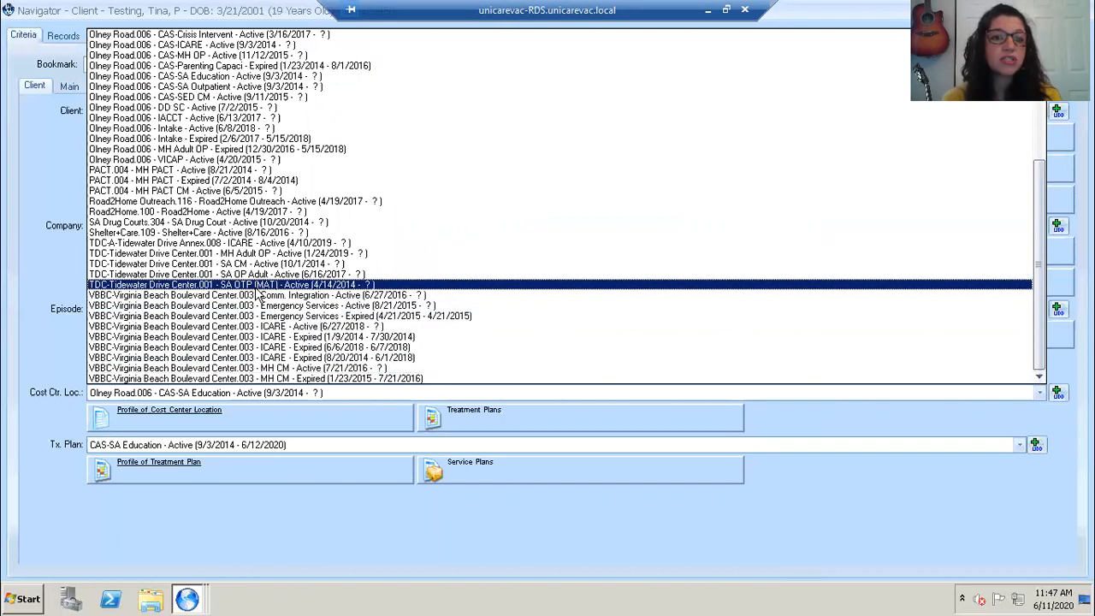
pyautogui.click(233, 161)
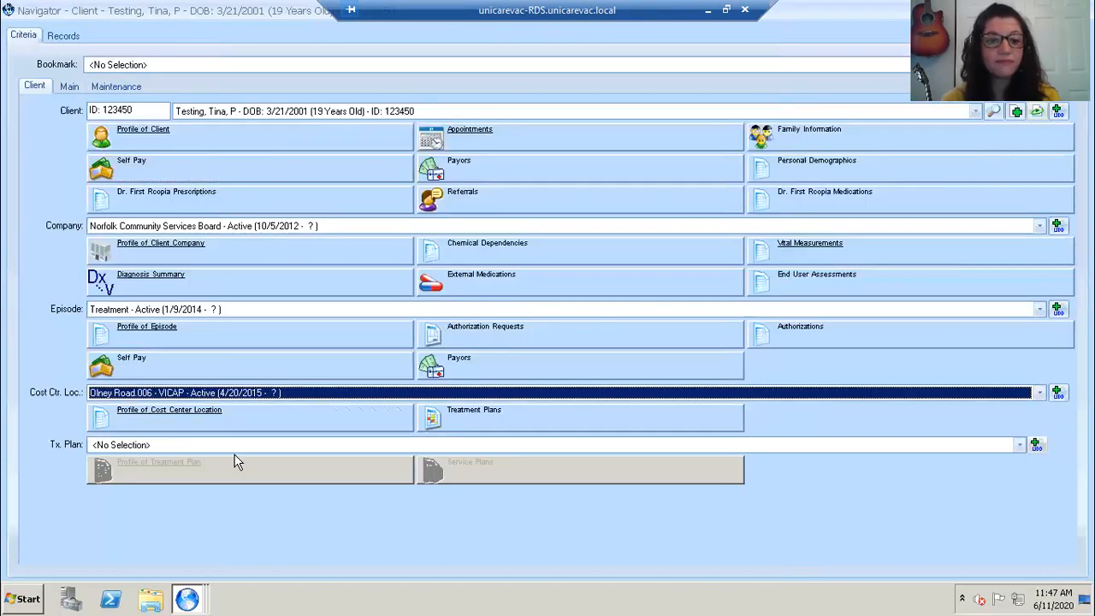
pyautogui.click(189, 414)
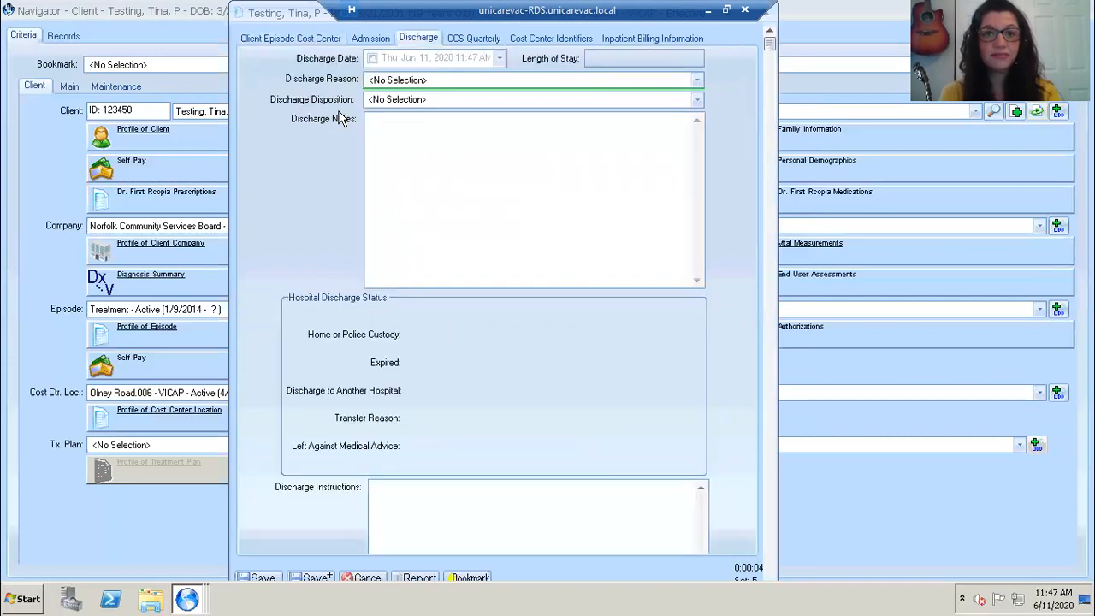
# Enable the VICAP discharge date of Thu Jun 11, 2020 11:47 AM and set the reason to Tx Completed: Successfully Completed Planned Tx.
pyautogui.click(372, 58)
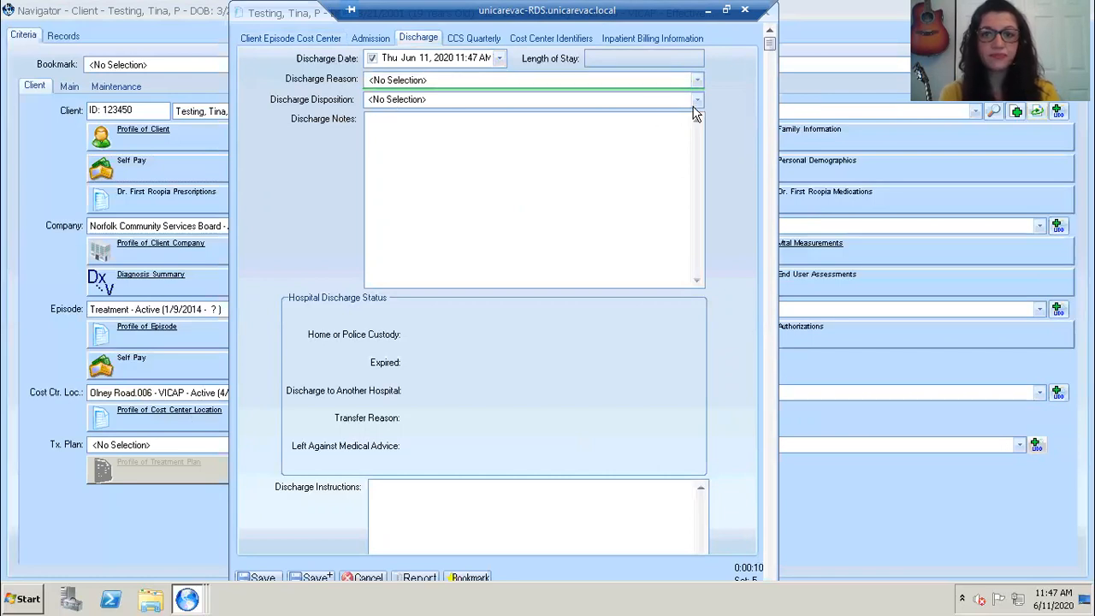
pyautogui.click(698, 80)
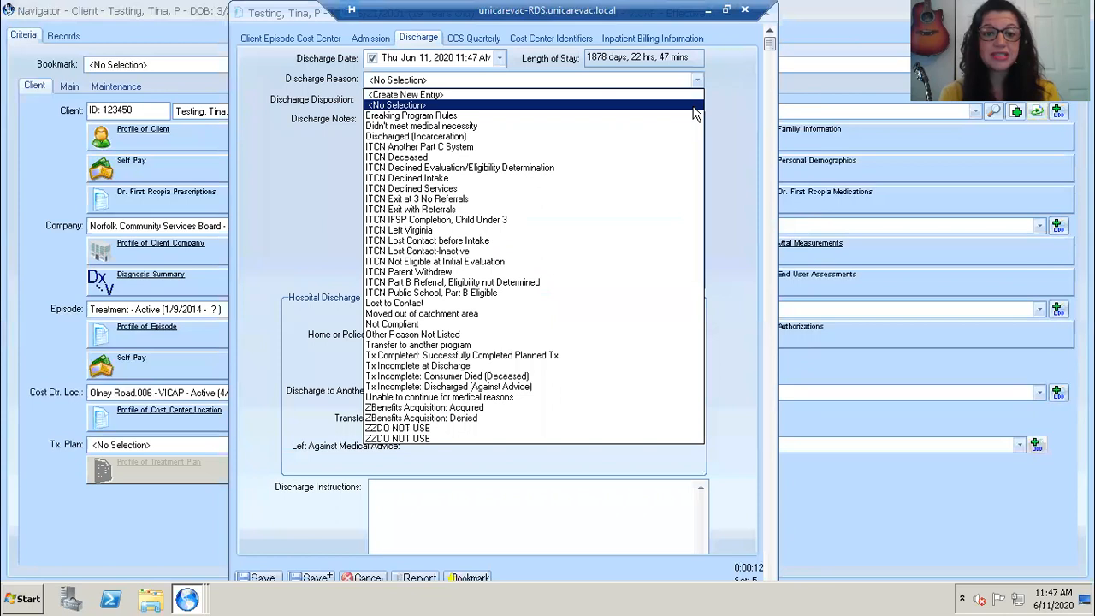
pyautogui.click(400, 356)
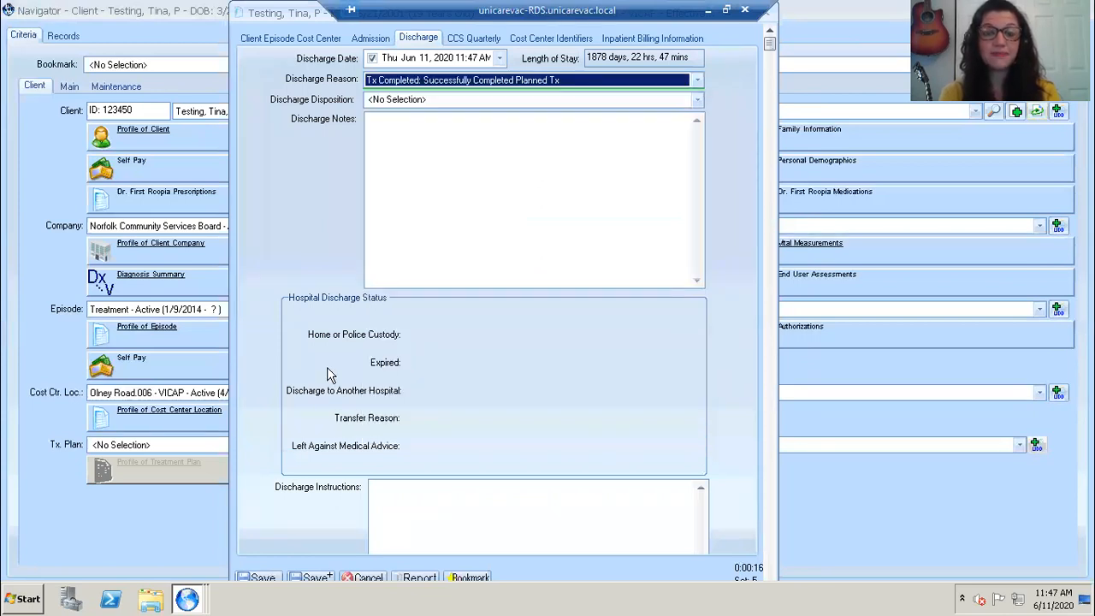
# Save the VICAP discharge and check the status of the client's entries in the cost center location list.
pyautogui.click(272, 580)
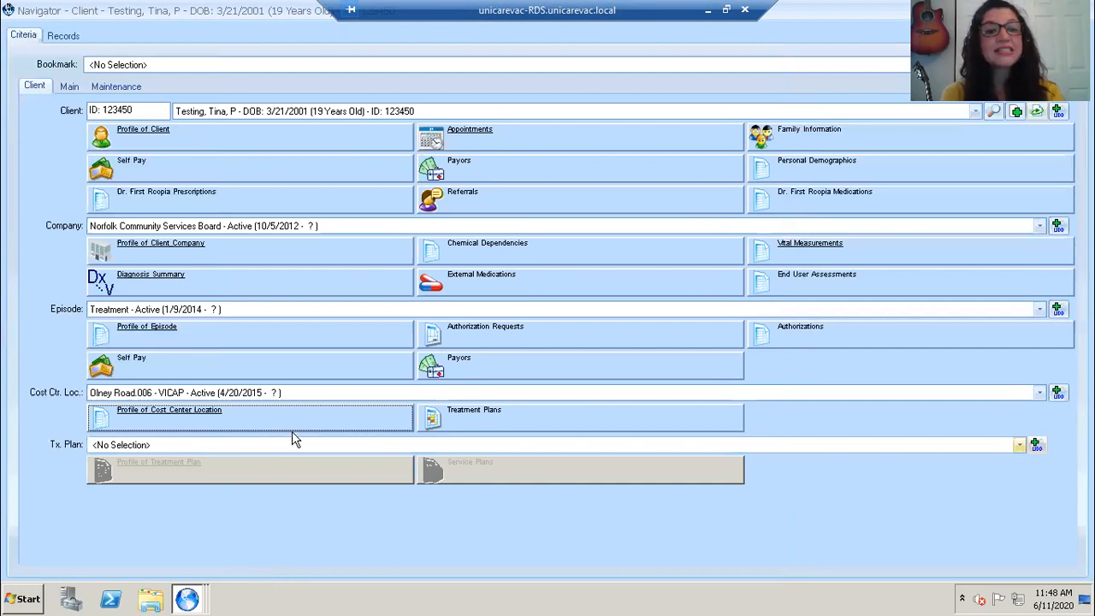
pyautogui.click(322, 393)
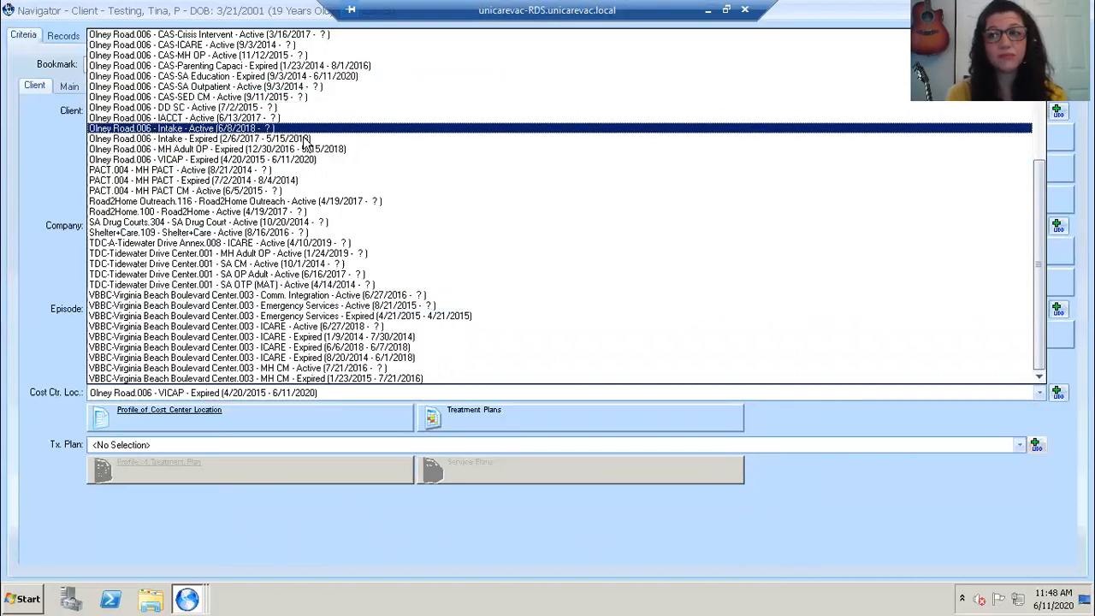
pyautogui.click(905, 466)
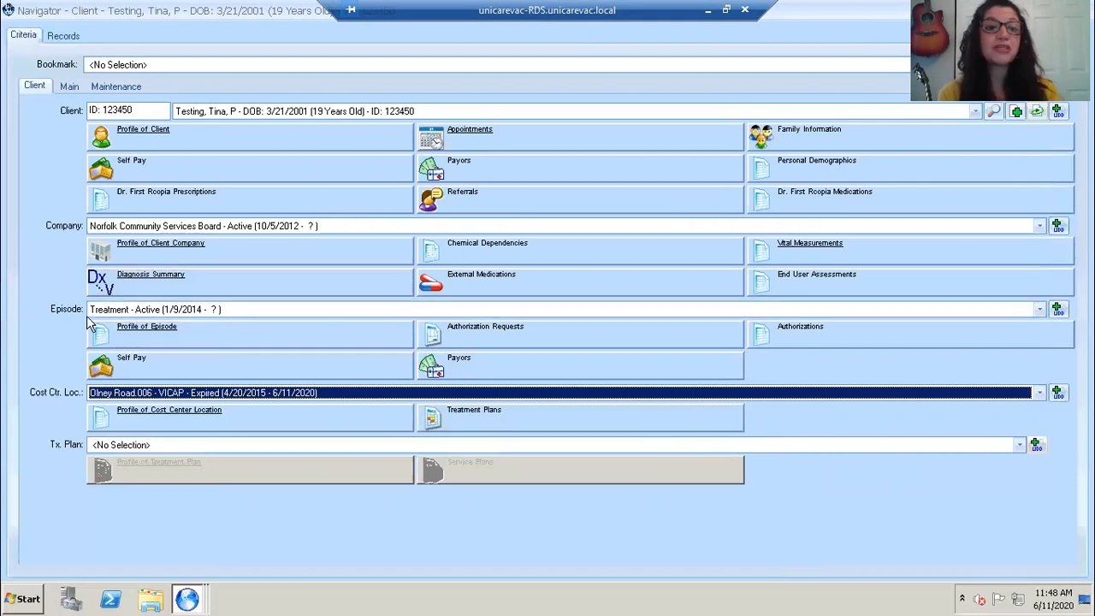
# Reselect the active Treatment episode and display the discharge details of its profile.
pyautogui.click(240, 313)
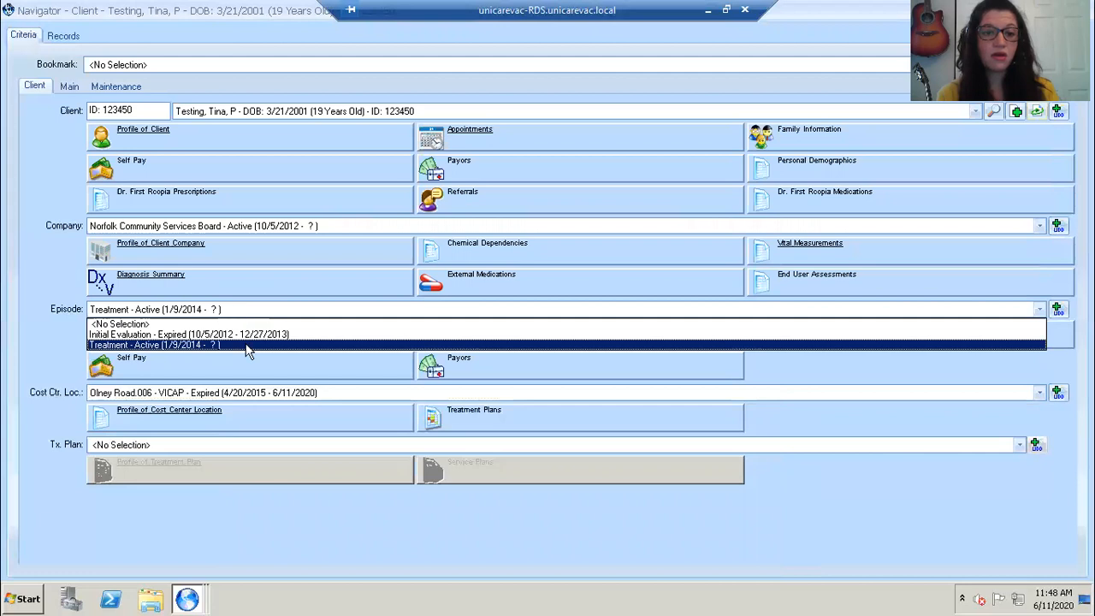
pyautogui.click(246, 345)
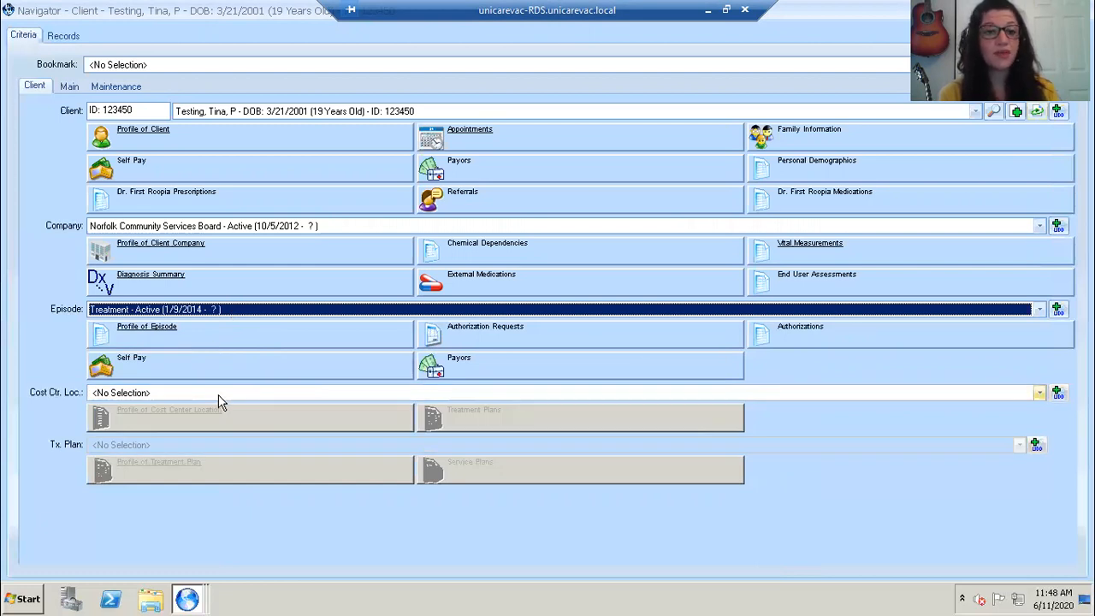
pyautogui.click(172, 340)
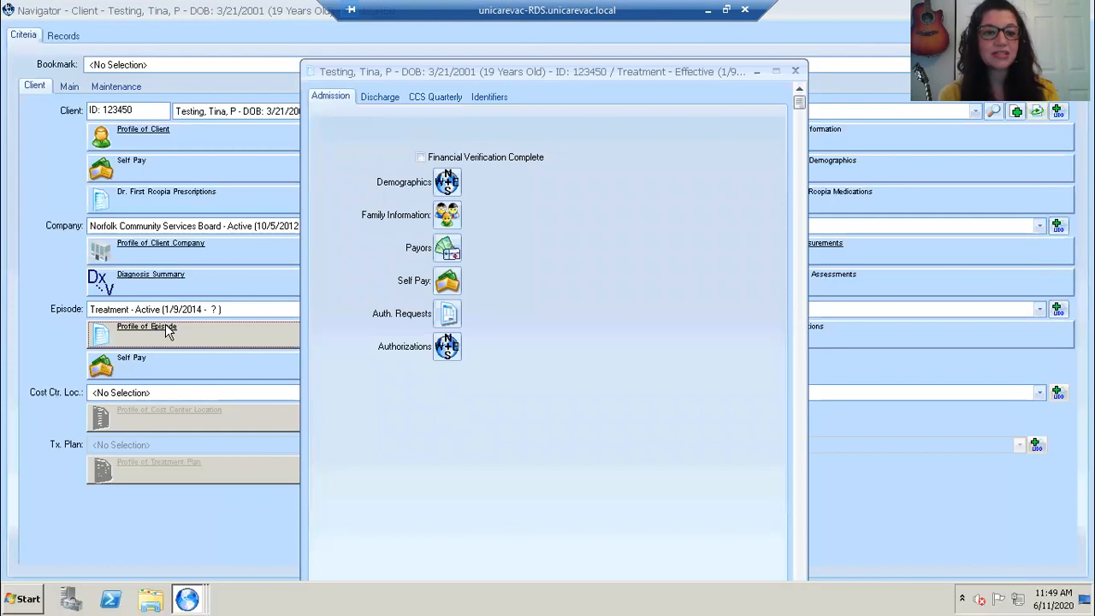
pyautogui.click(379, 99)
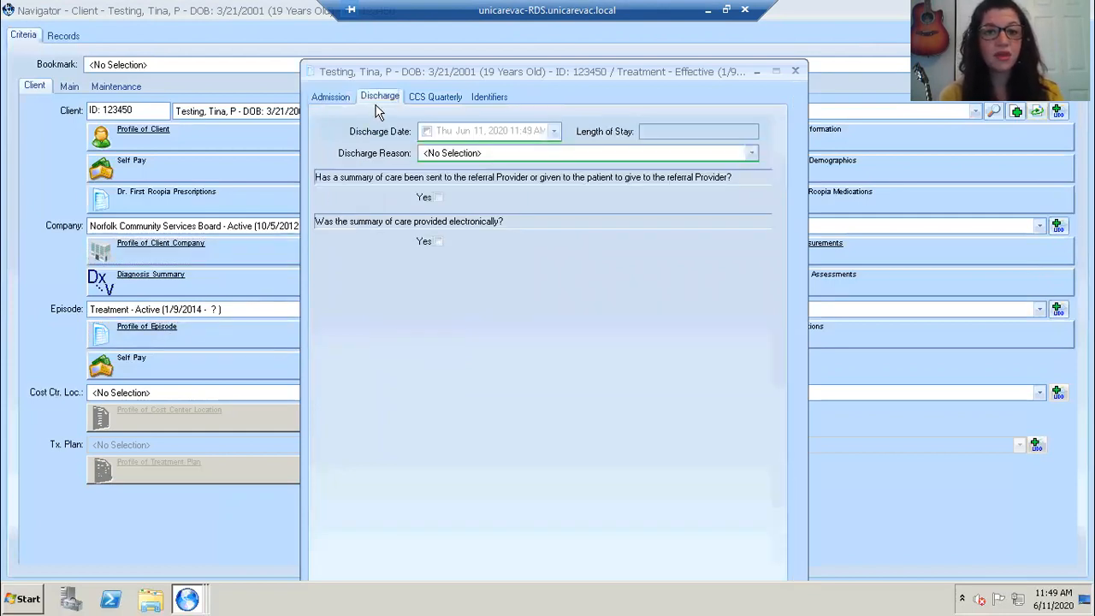
# Enable the episode's discharge date of Thu Jun 11, 2020 11:49 AM and set the reason to Tx Completed: Successfully Completed Planned Tx.
pyautogui.click(427, 133)
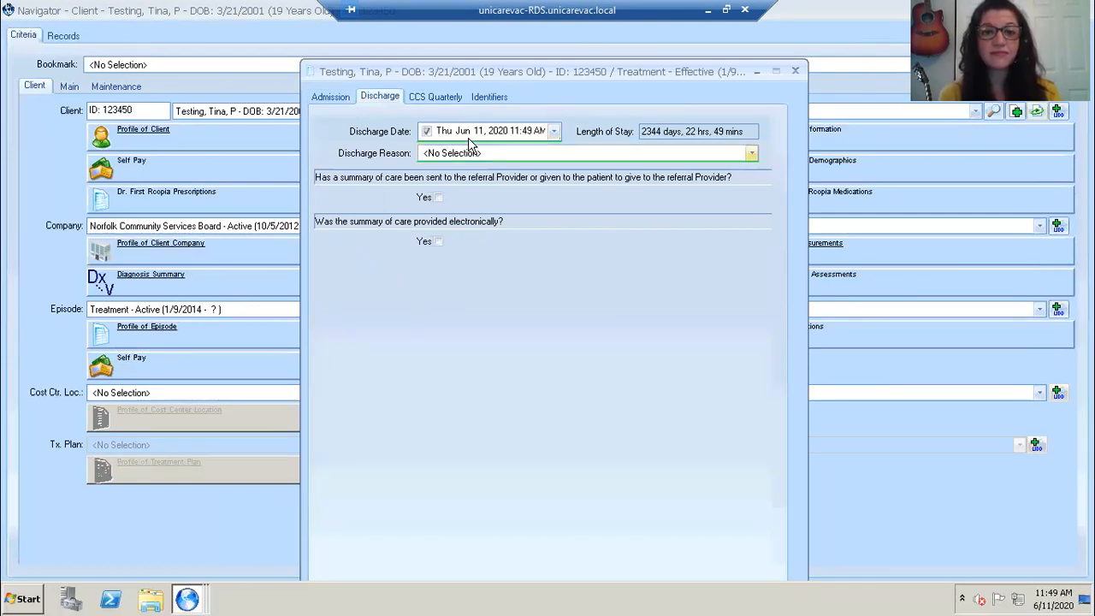
pyautogui.click(753, 154)
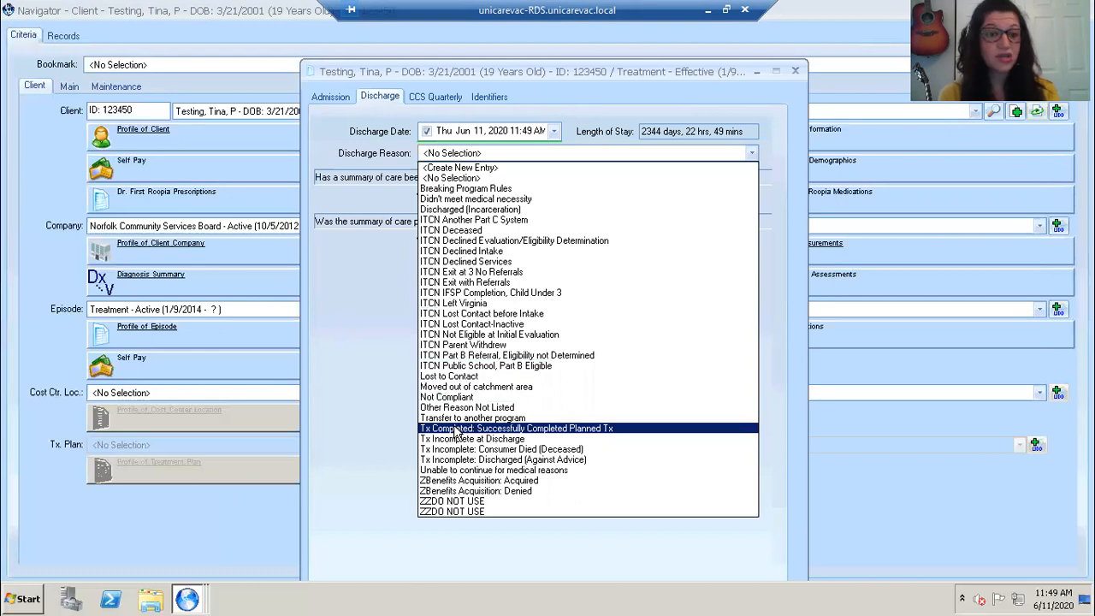
pyautogui.click(456, 429)
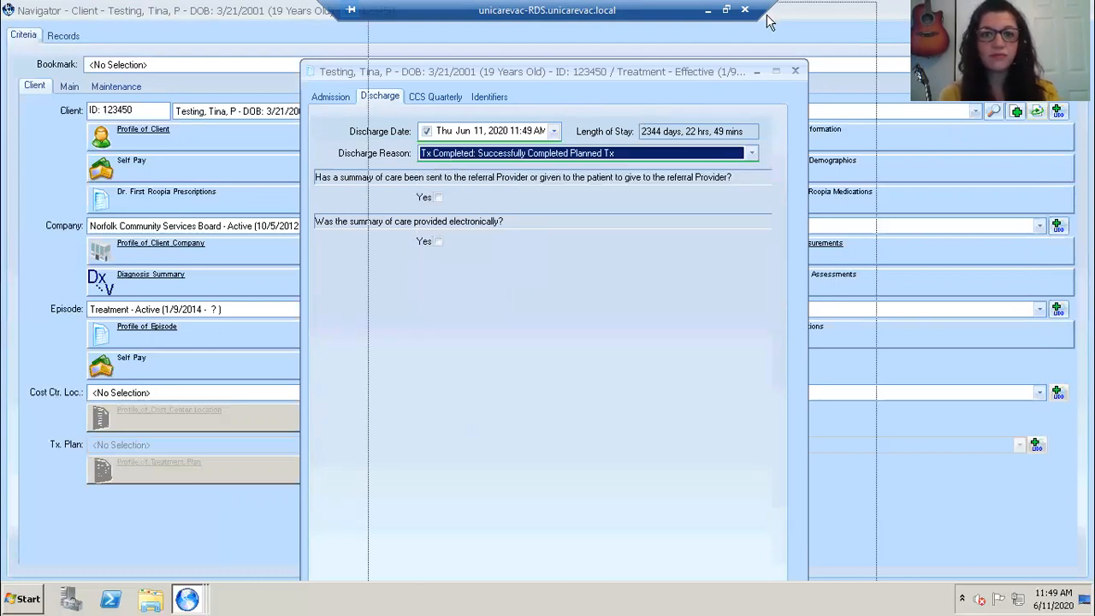
# Reposition the episode profile window to reach its lower edge and save the episode discharge.
pyautogui.moveTo(772, 14); pyautogui.dragTo(772, 13)
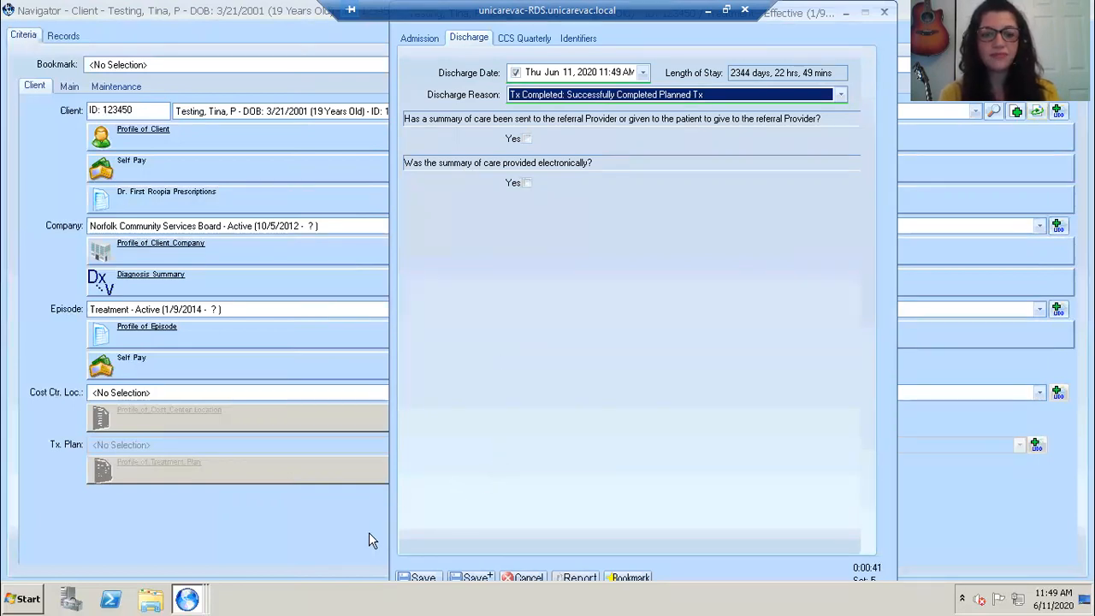
pyautogui.click(416, 580)
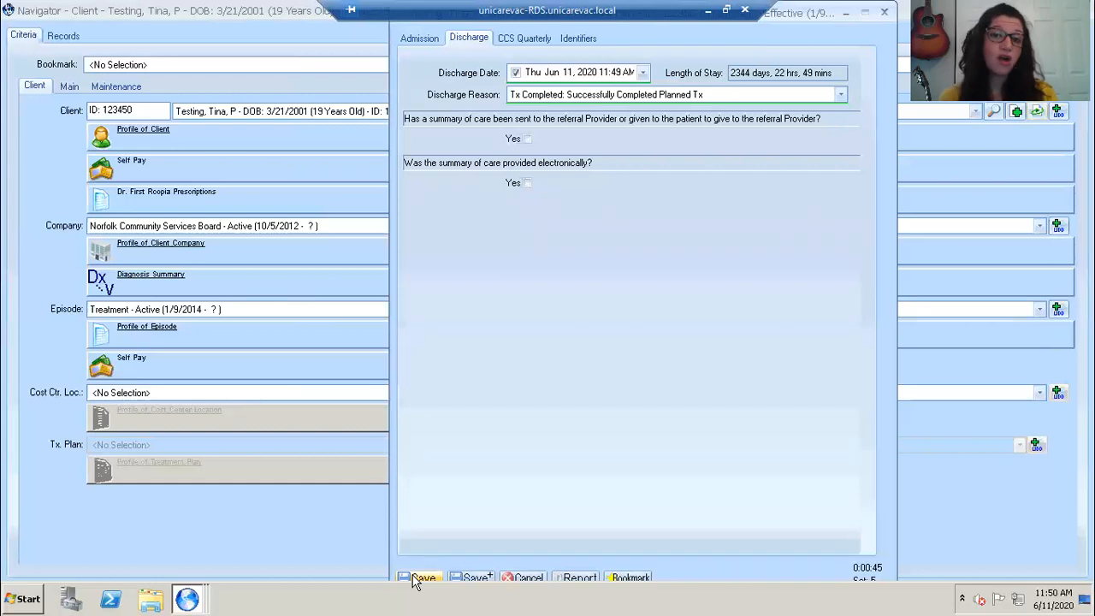
pyautogui.click(416, 579)
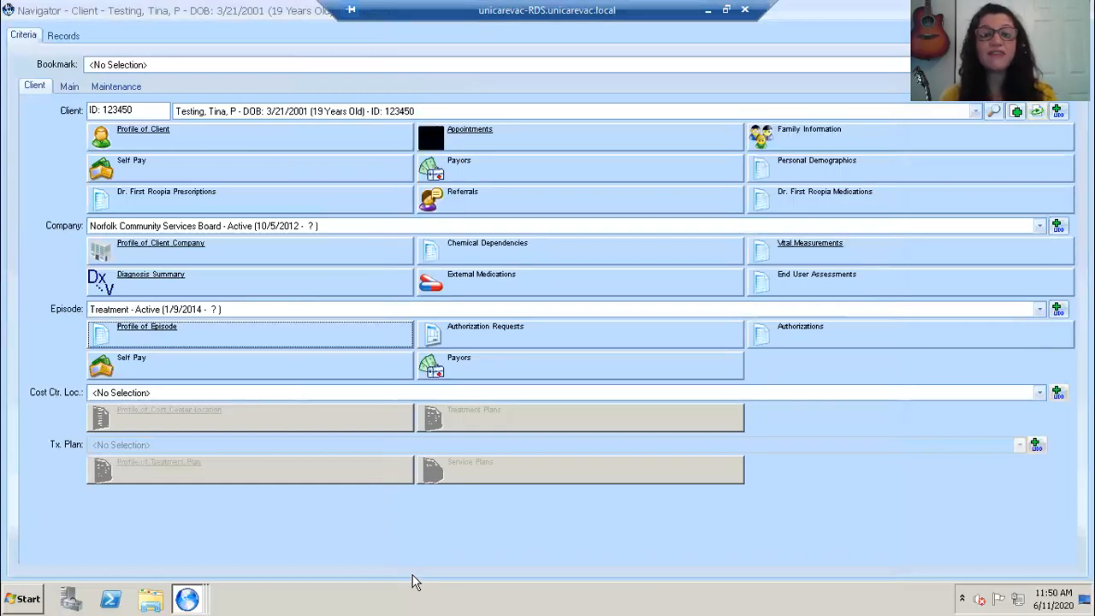